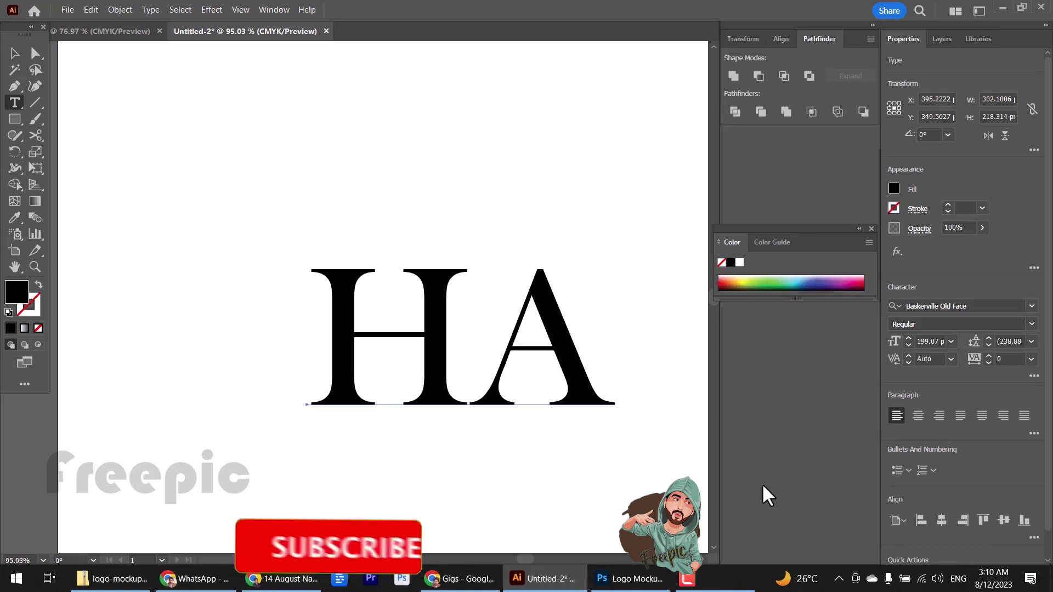
Step: Move the HA text up and to the left and enlarge it
click(11, 55)
drag(549, 414, 454, 335)
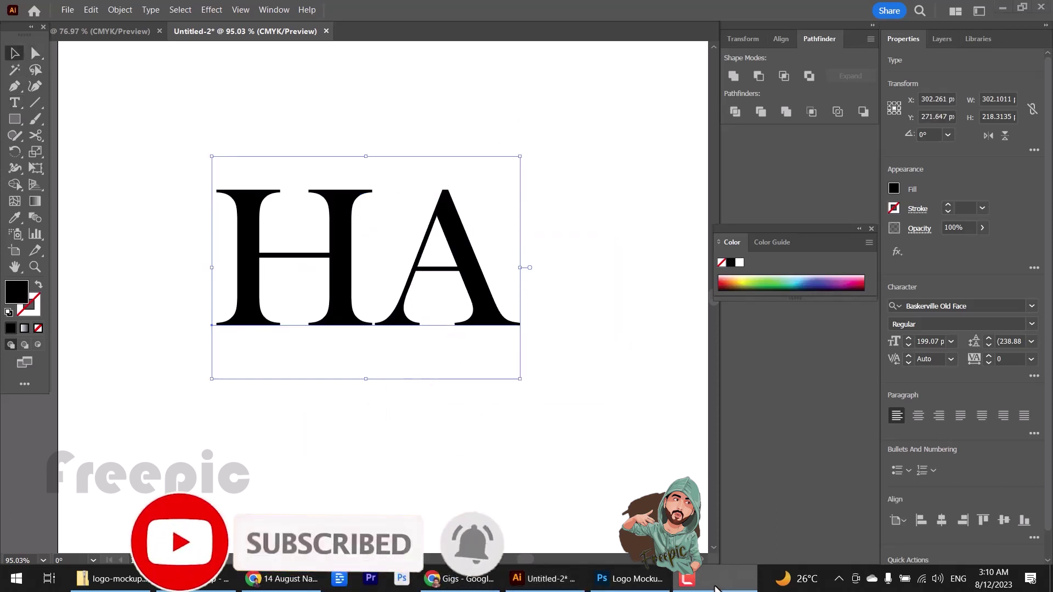
drag(365, 378, 447, 473)
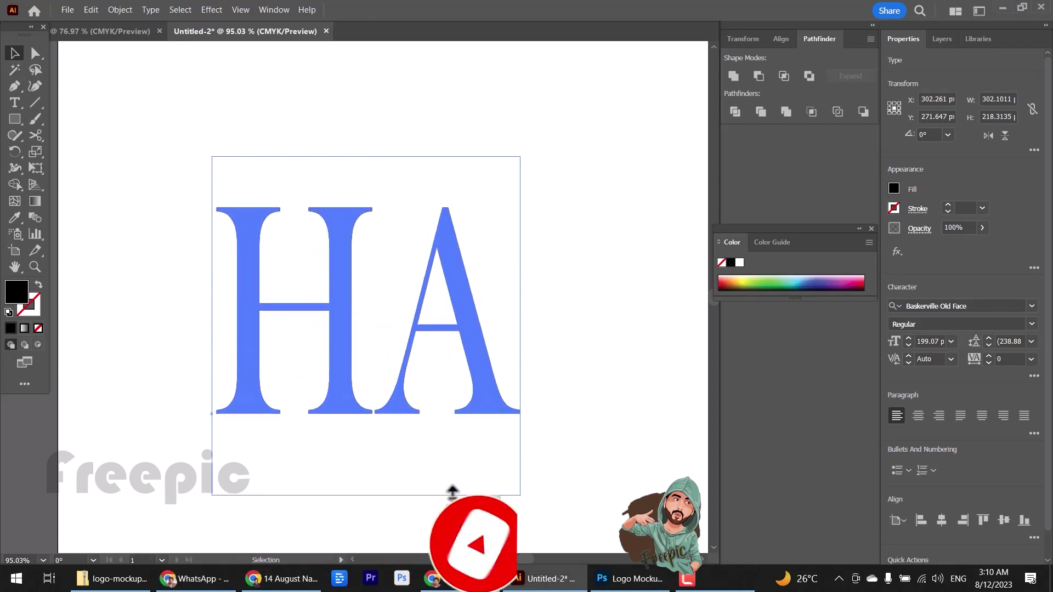
Step: Convert the HA text to outlines and ungroup the letters
right_click(530, 333)
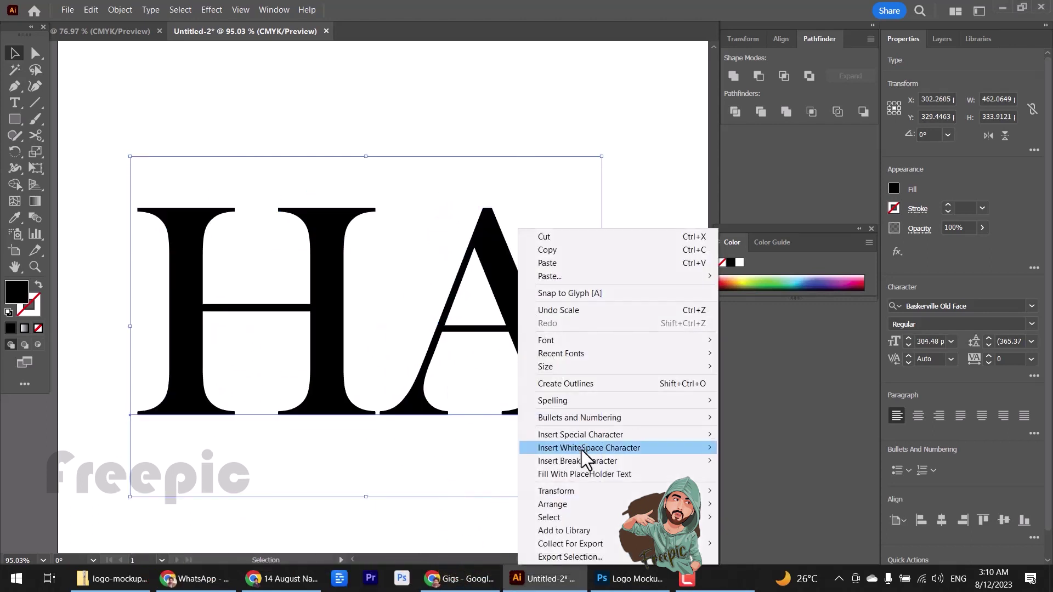
click(555, 379)
right_click(522, 319)
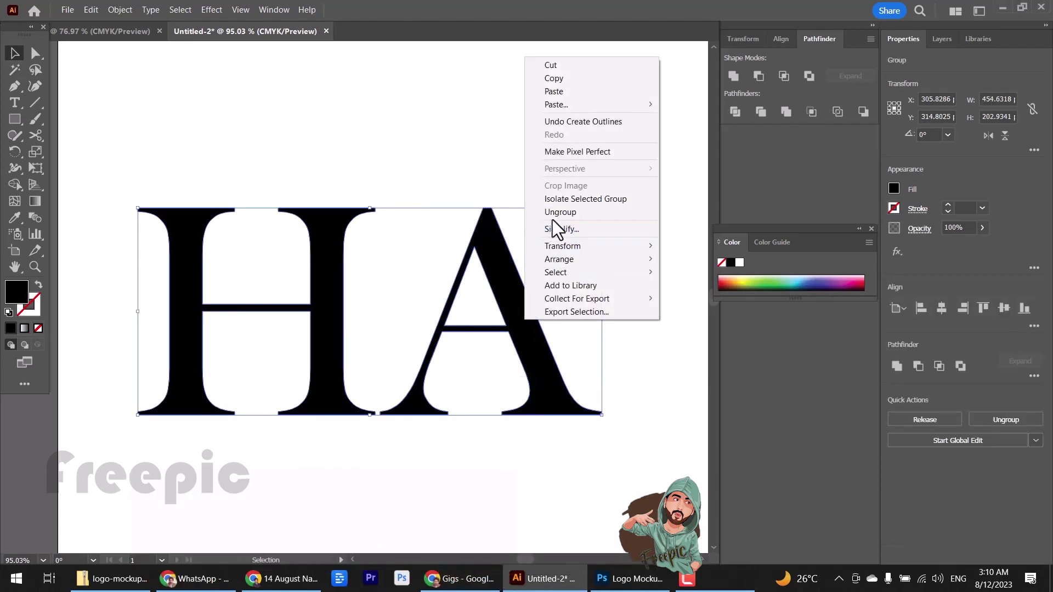
click(554, 213)
click(545, 305)
Step: Reflect the A vertically and slide it left to overlap the H's right stem
click(516, 317)
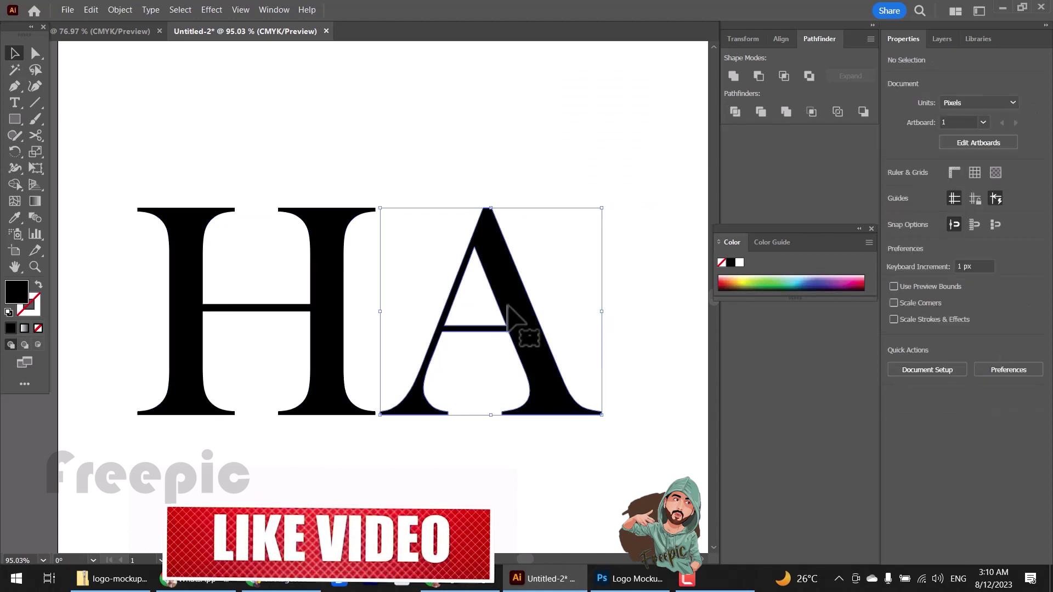
right_click(511, 308)
mouse_move(547, 483)
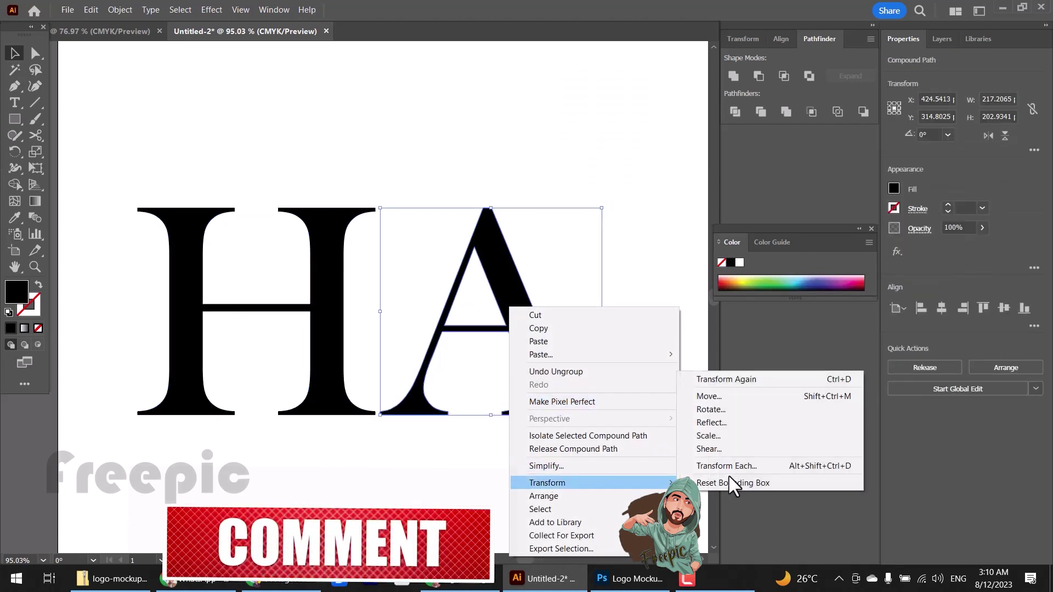
click(719, 421)
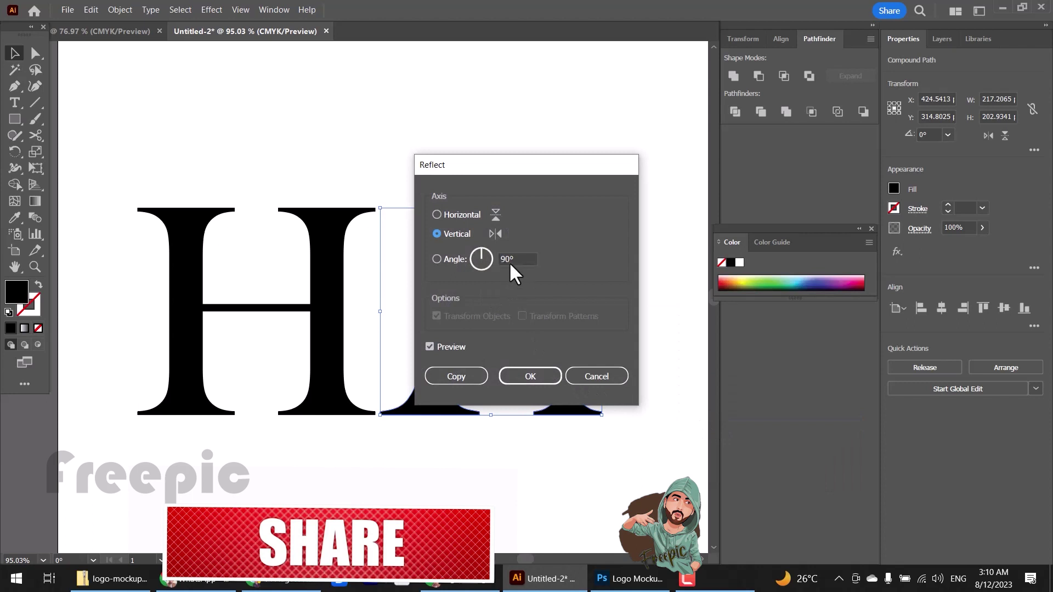
click(531, 376)
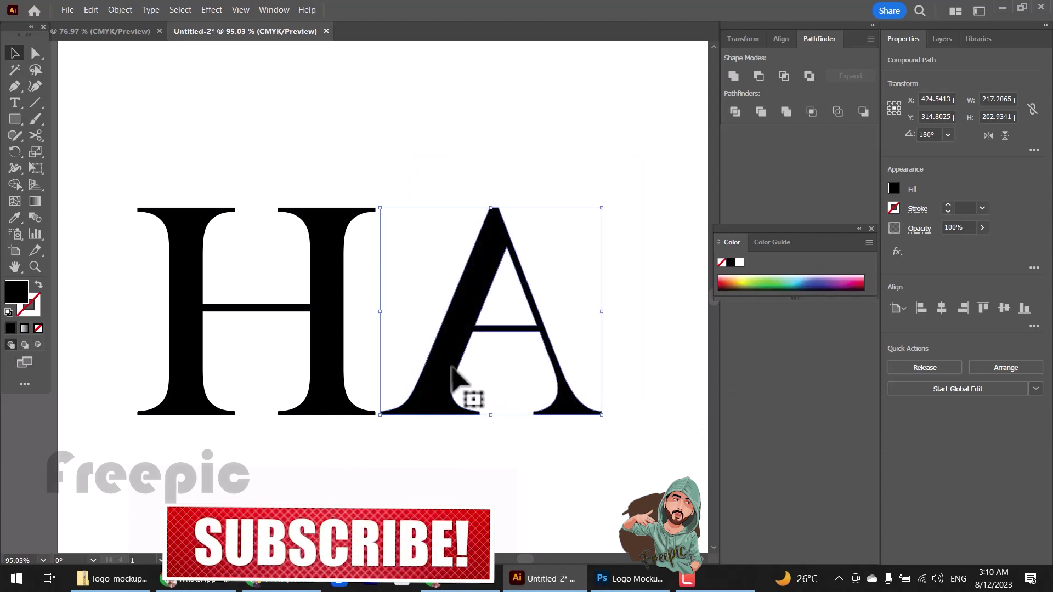
drag(451, 367, 347, 368)
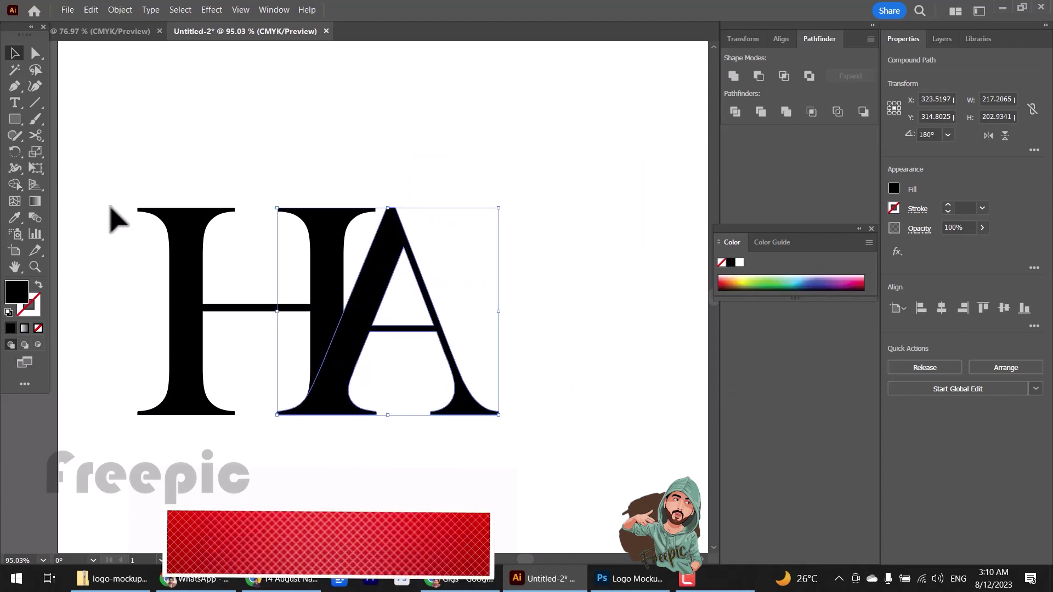
Step: Move both letters slightly right and down
drag(113, 197, 437, 404)
drag(312, 329, 383, 339)
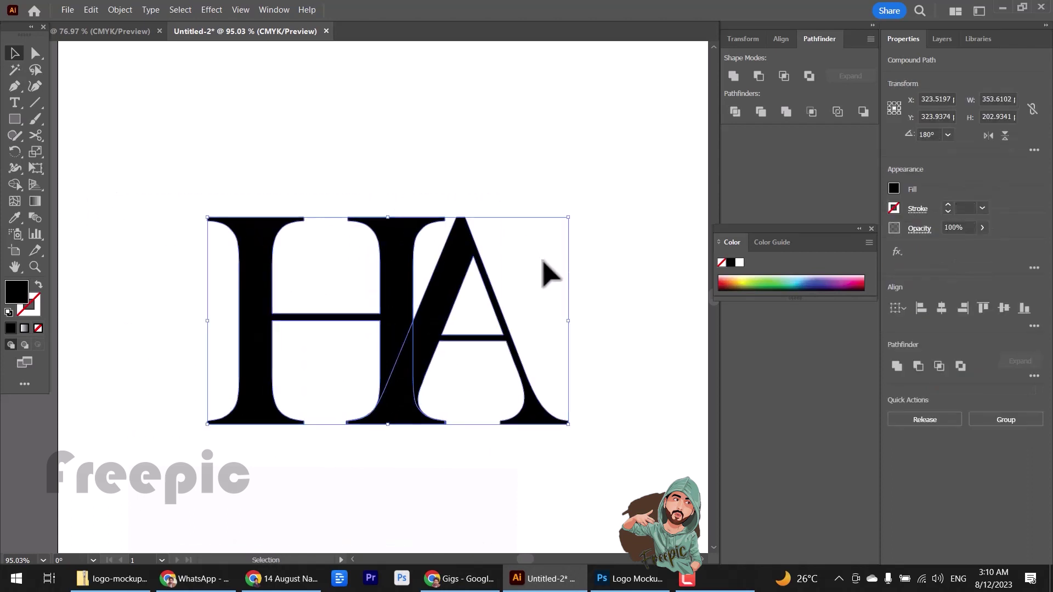
click(611, 206)
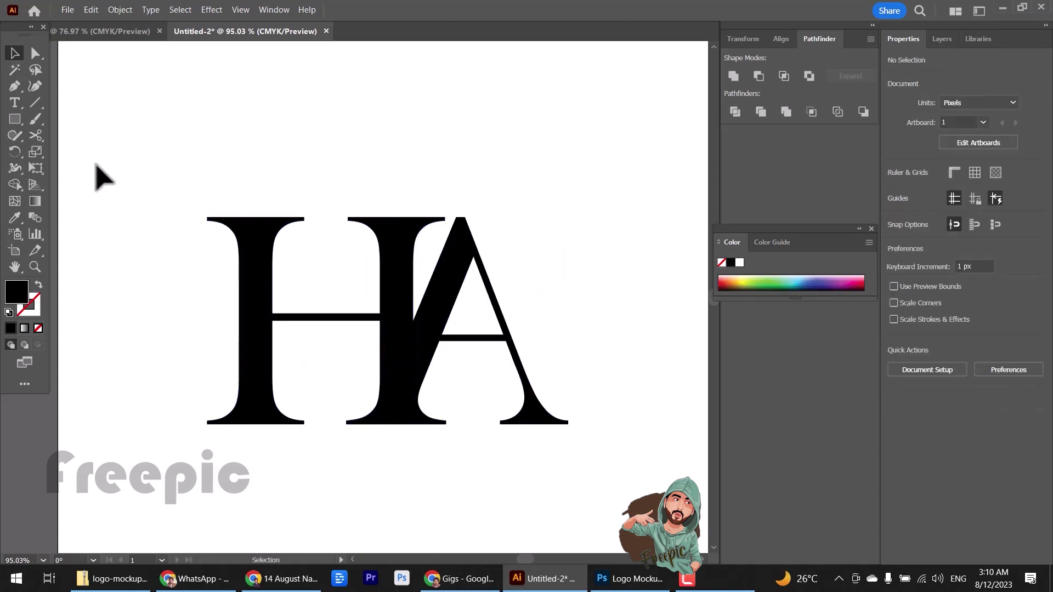
Step: Draw a long bar across the letters' middle, copy it slightly higher, and select everything
drag(16, 121, 33, 115)
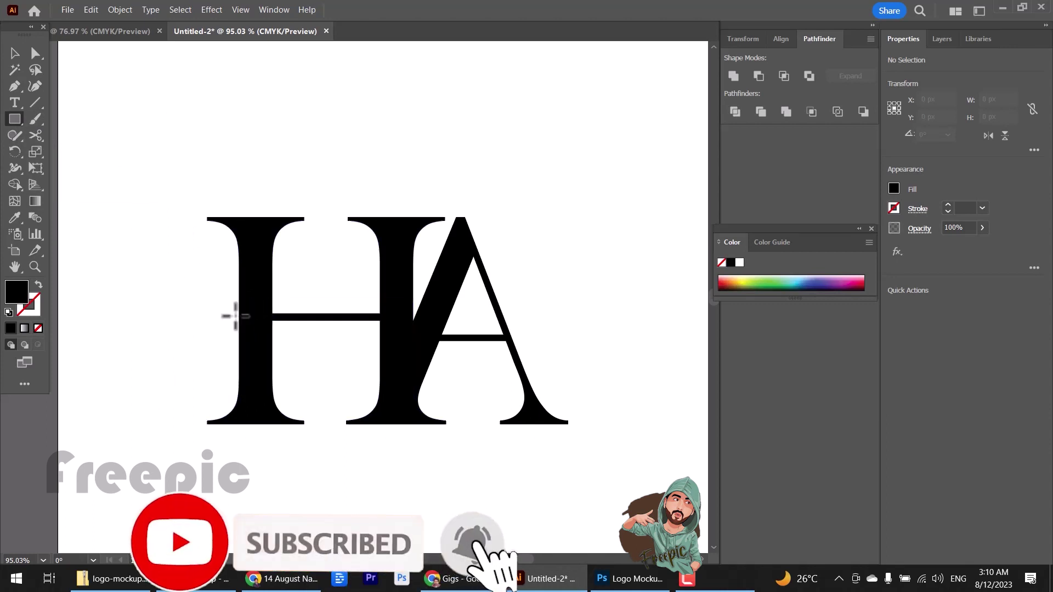
drag(327, 336, 527, 341)
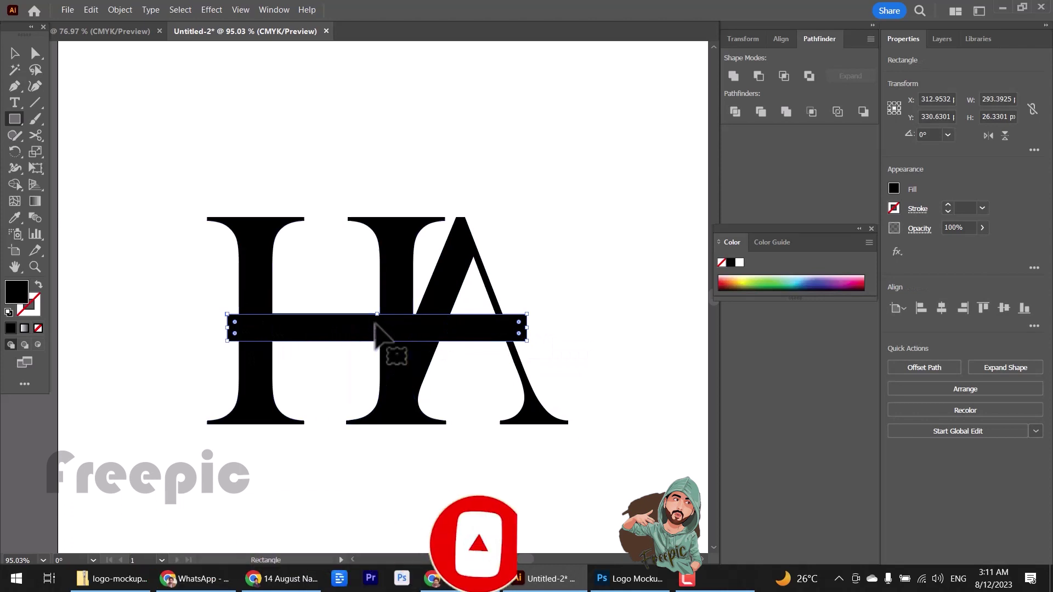
drag(376, 317, 375, 309)
click(571, 275)
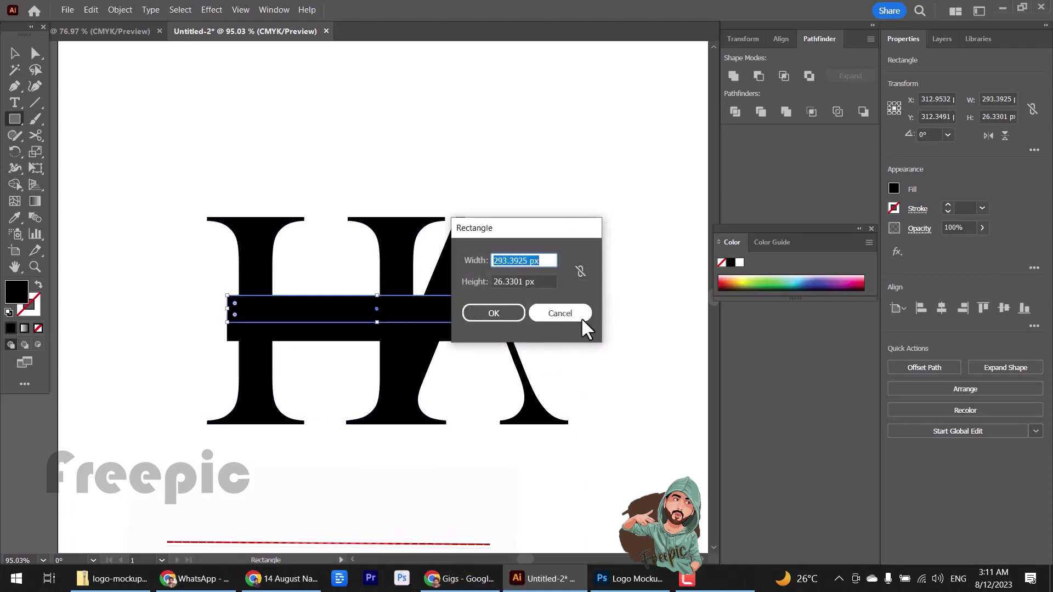
click(578, 316)
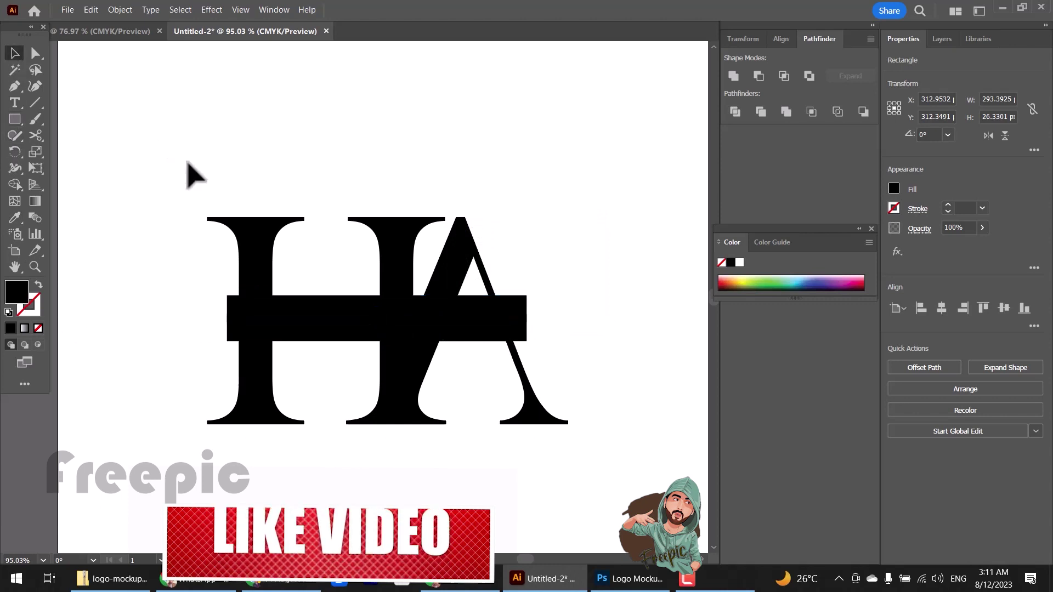
drag(107, 141, 608, 468)
Step: Divide all overlapping shapes with Pathfinder and ungroup the pieces
click(735, 112)
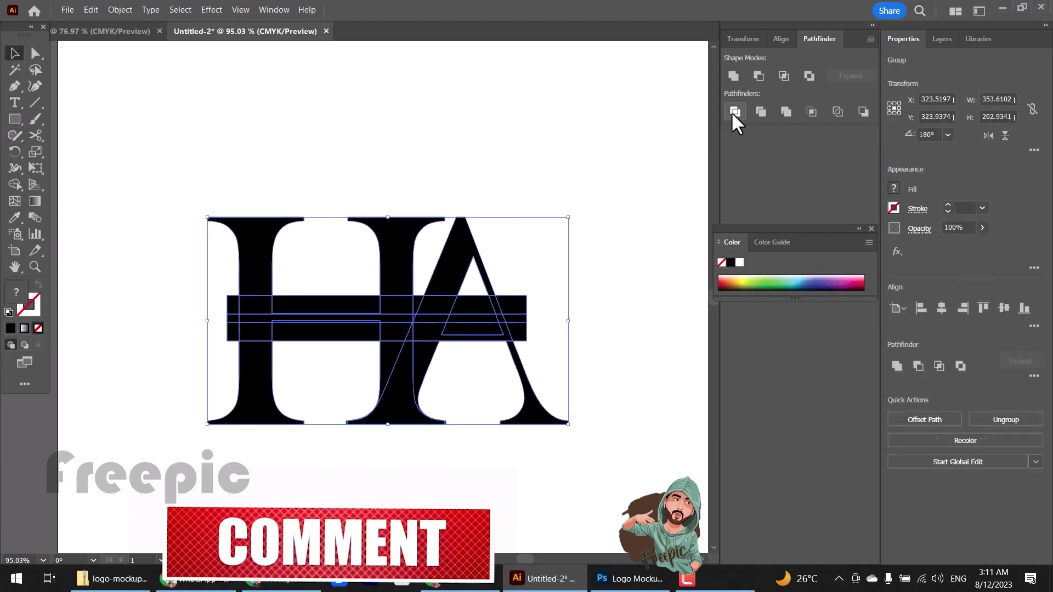
right_click(389, 340)
click(438, 204)
click(500, 156)
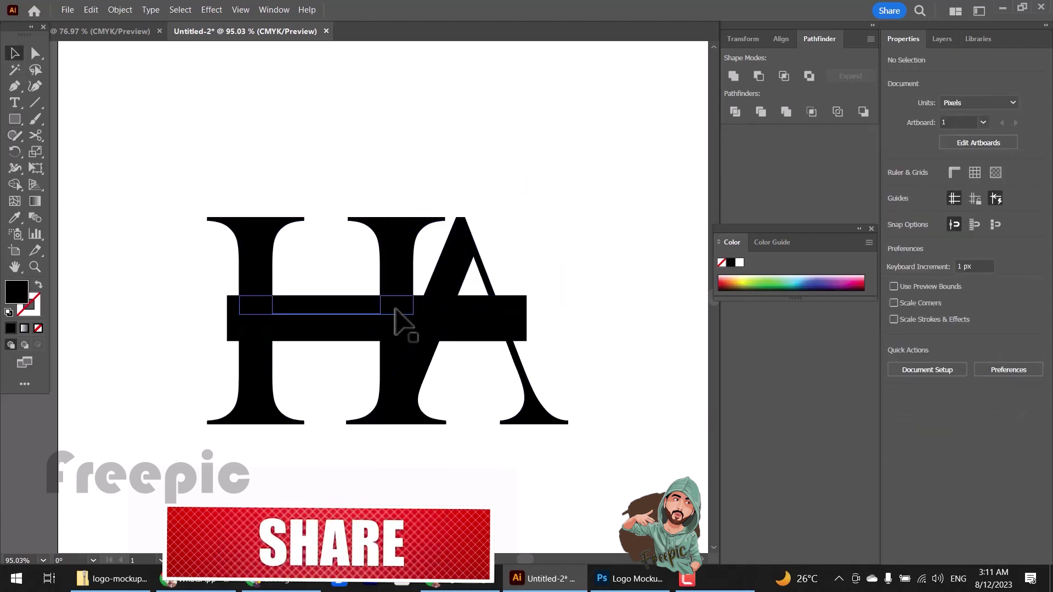
Step: Delete the thin middle strip and the bar ends left of the H and right of the A
click(294, 317)
key(Delete)
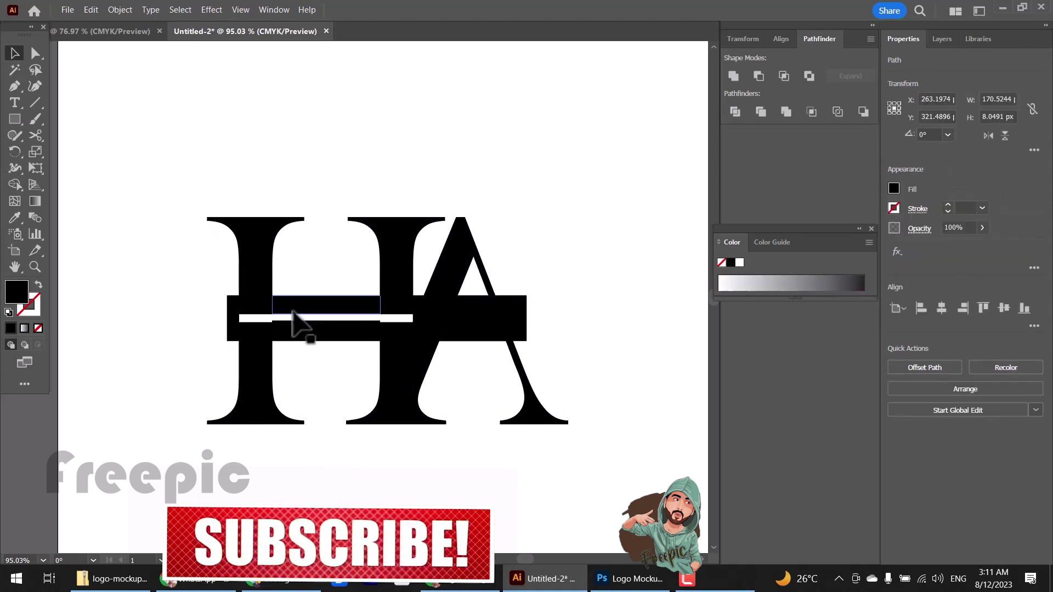
click(450, 318)
key(Delete)
click(504, 319)
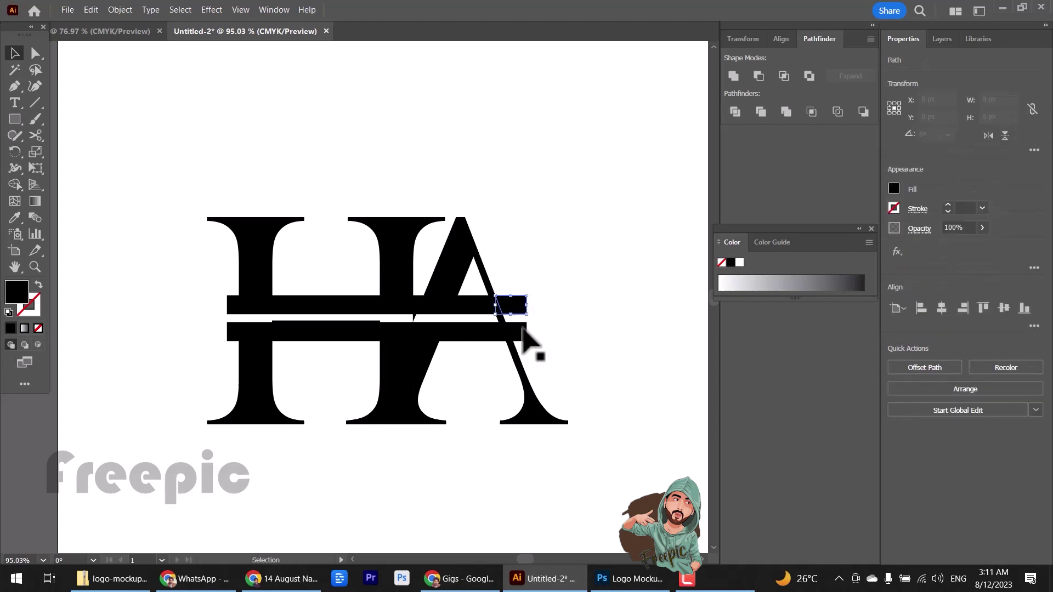
key(Delete)
click(227, 328)
key(Delete)
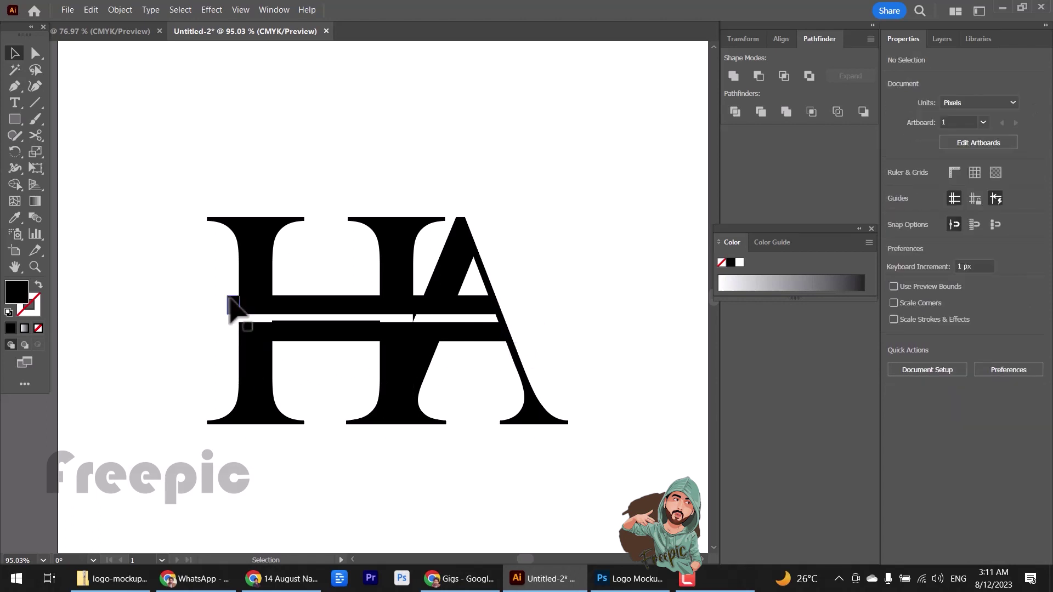
click(233, 301)
key(Delete)
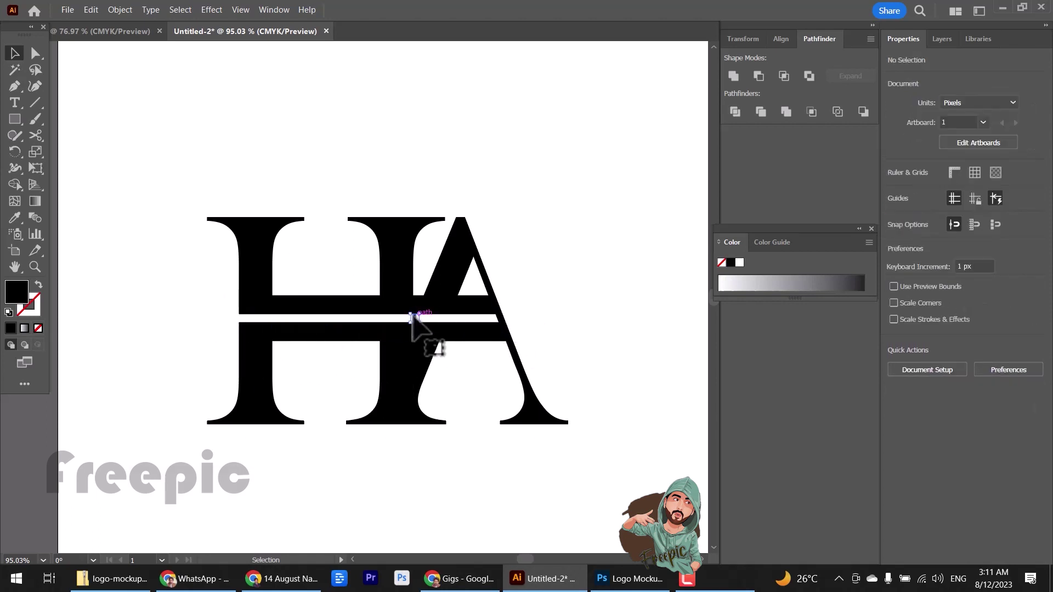
drag(411, 316, 418, 313)
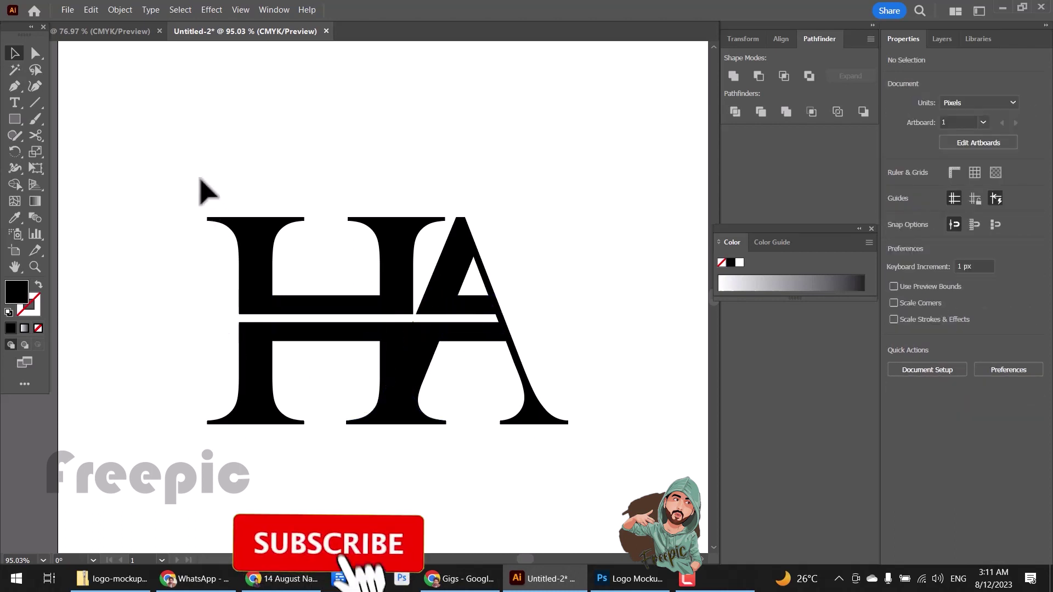
Step: Move the whole HA artwork up on the canvas
drag(195, 184, 580, 437)
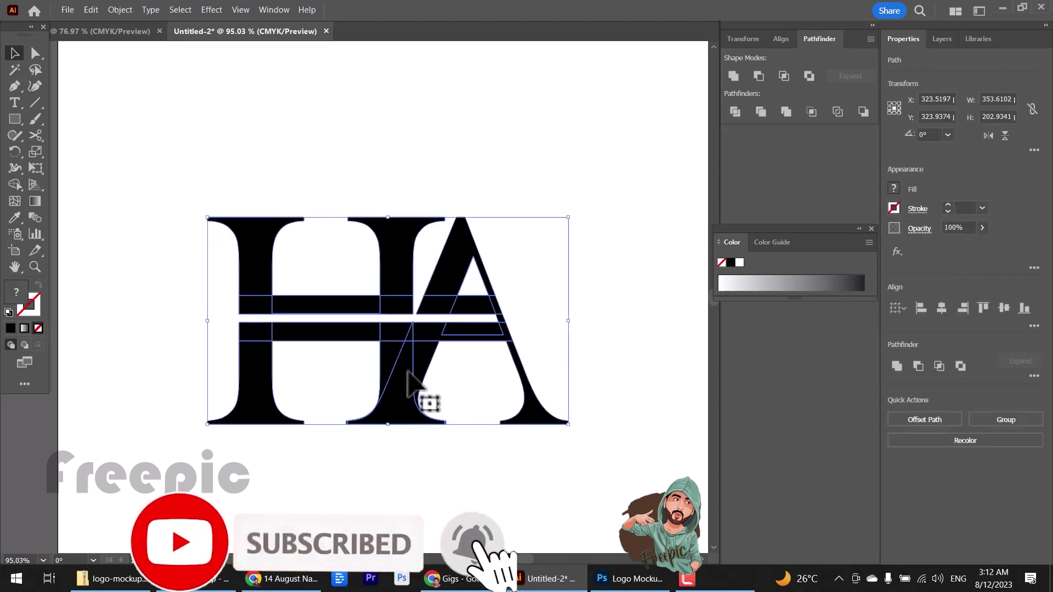
drag(407, 373, 408, 334)
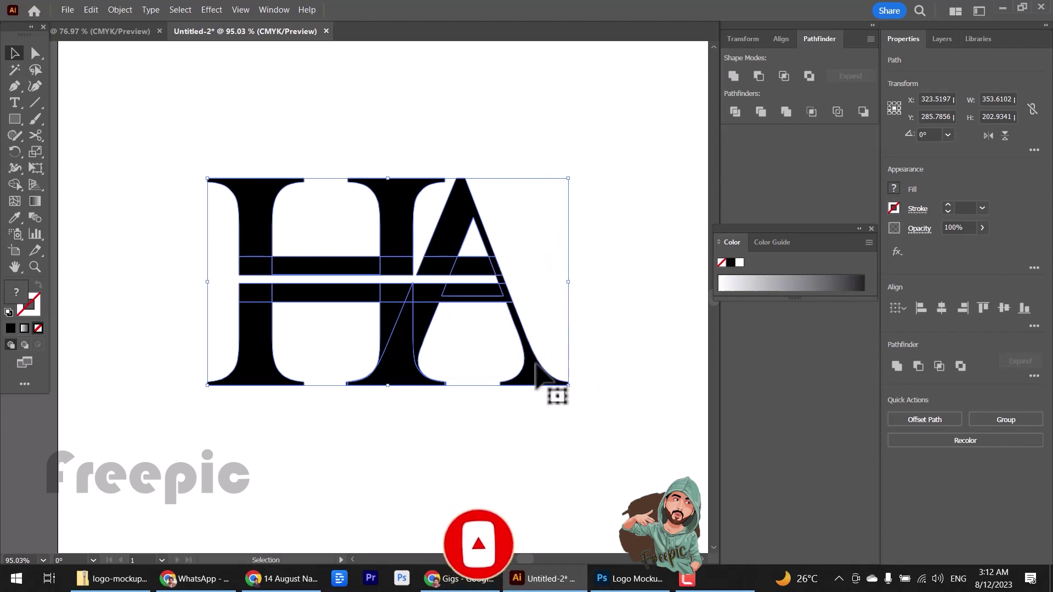
click(509, 324)
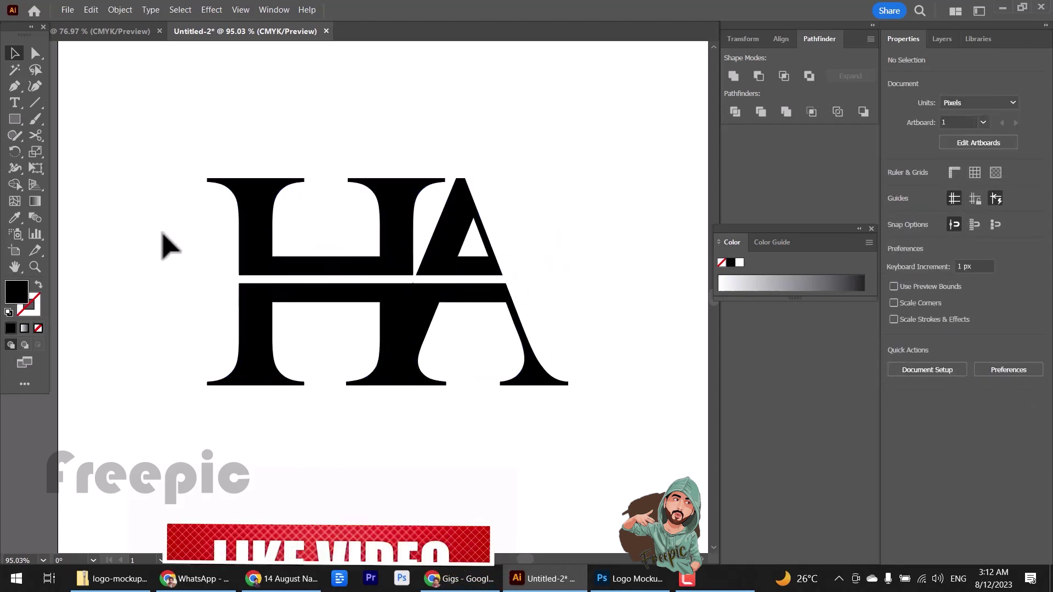
Step: Nudge the crossbar and top half of the letters slightly up, then select all paths
drag(164, 242, 517, 266)
drag(391, 264, 391, 263)
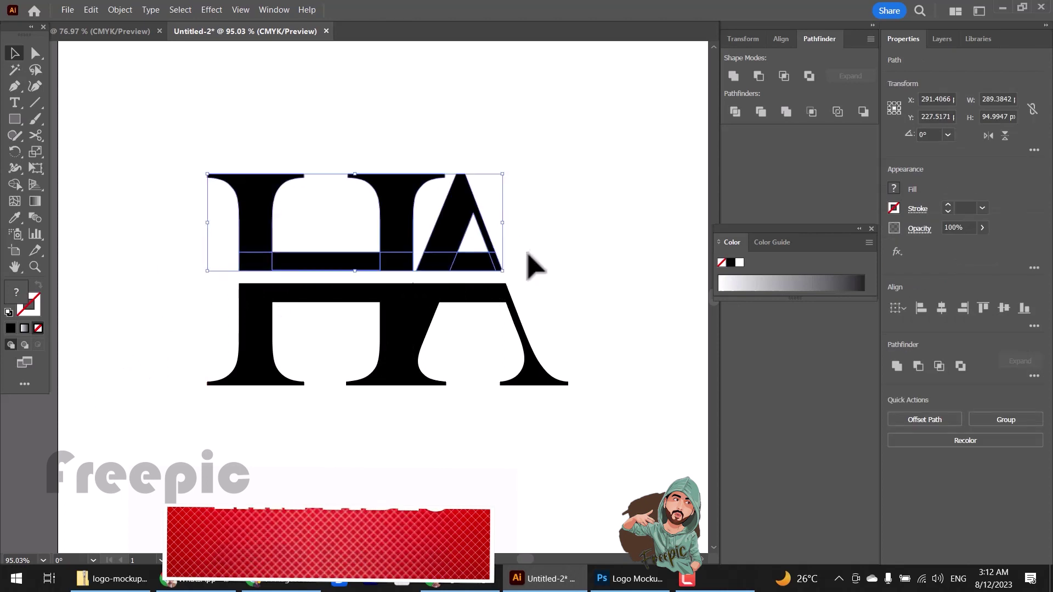
click(125, 146)
key(ctrl+a)
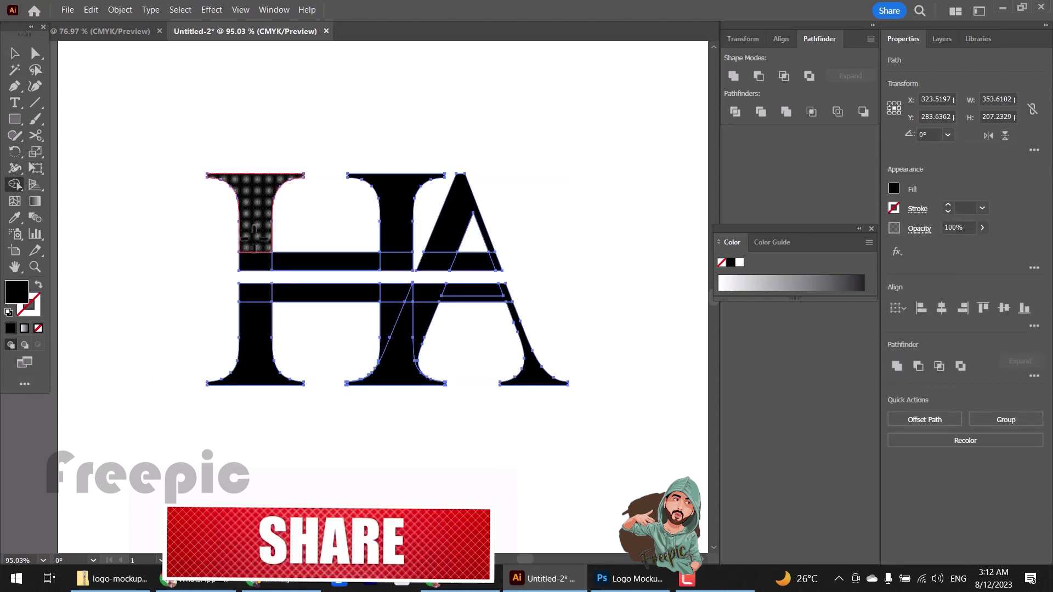
Step: With Shape Builder, merge the upper and lower H regions and the upper and lower A regions
drag(254, 237, 401, 262)
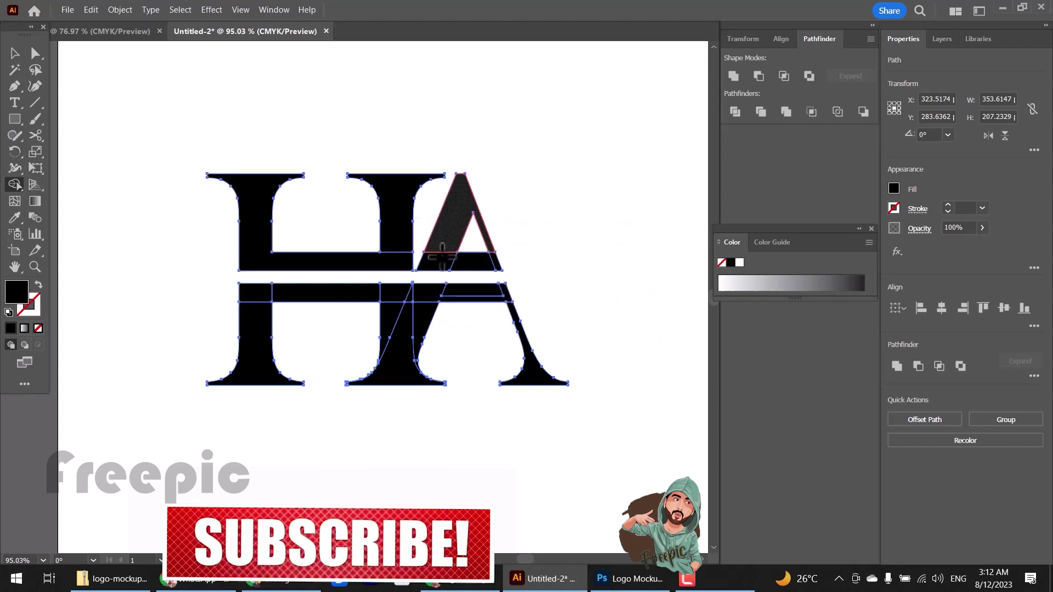
click(483, 266)
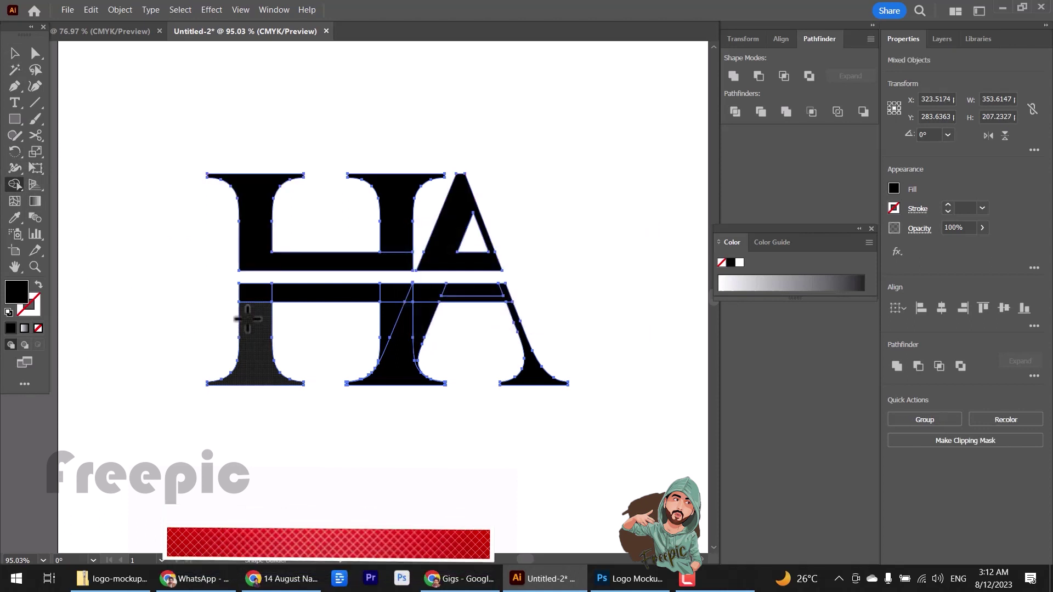
click(393, 293)
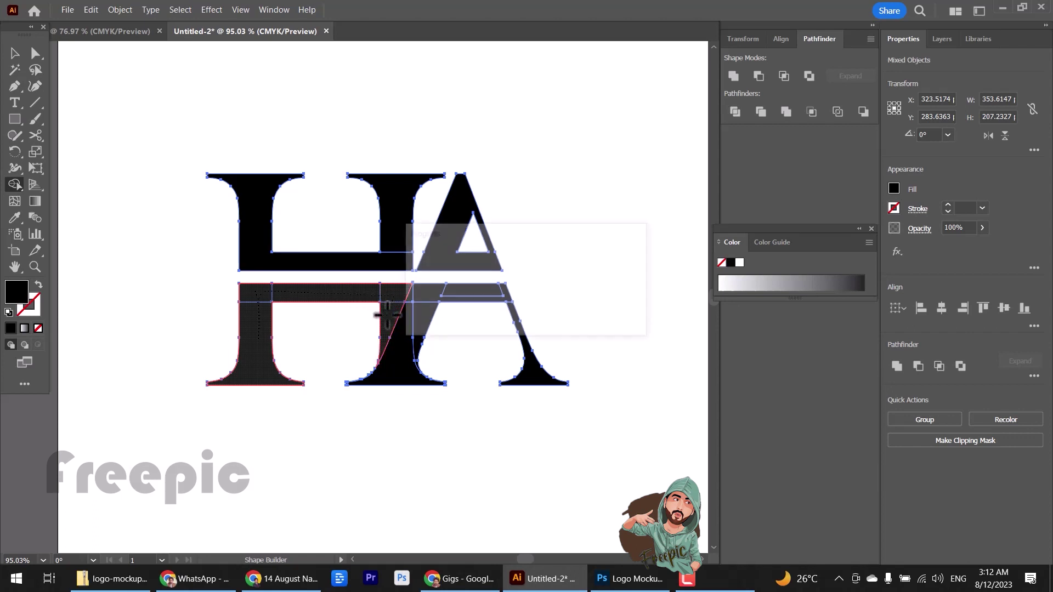
click(511, 311)
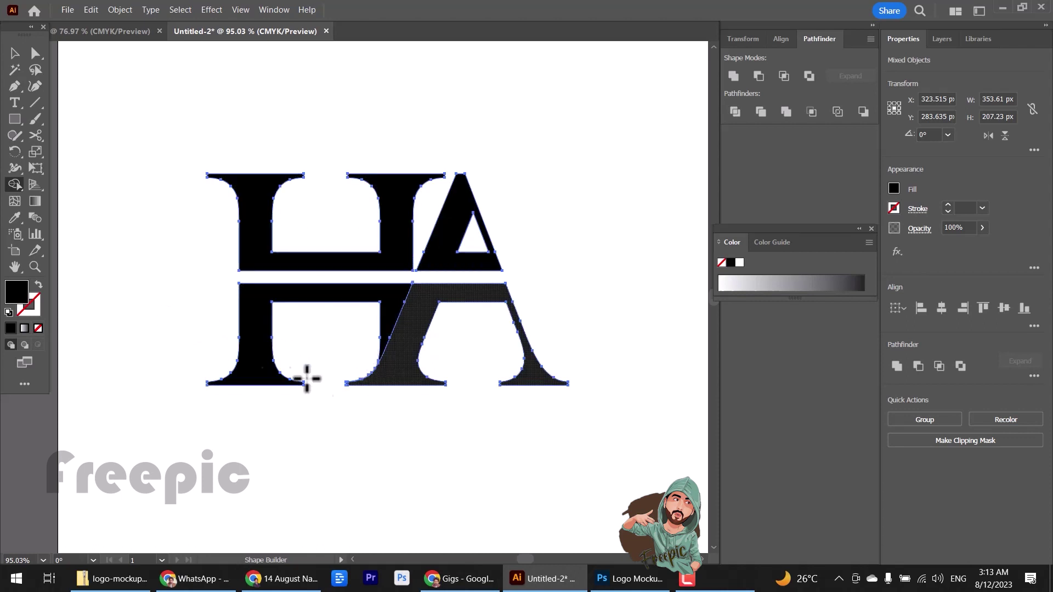
click(14, 53)
click(137, 164)
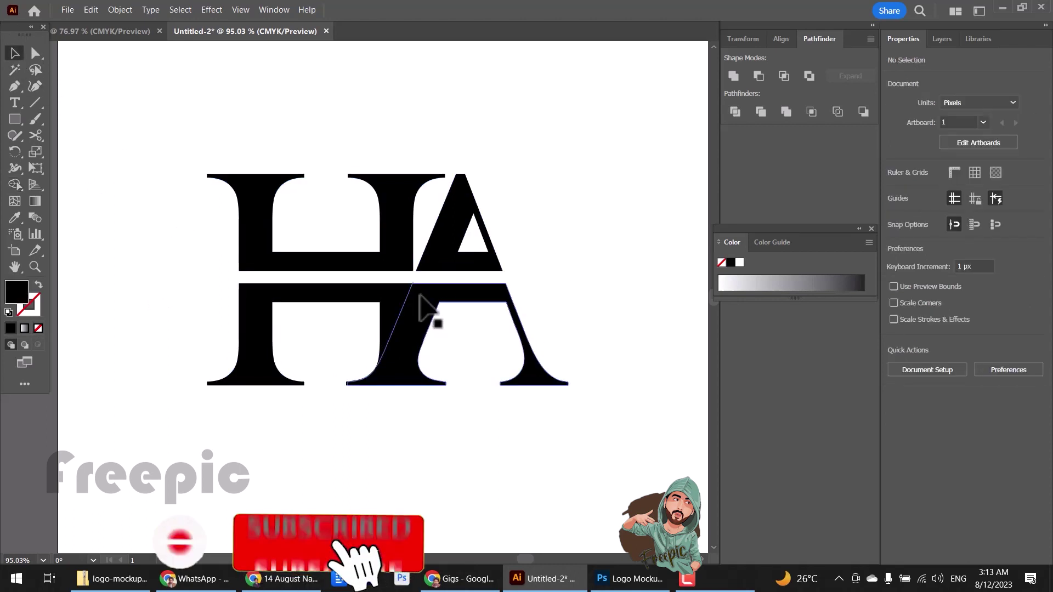
Step: Group the top and bottom H pieces together
drag(169, 130, 549, 395)
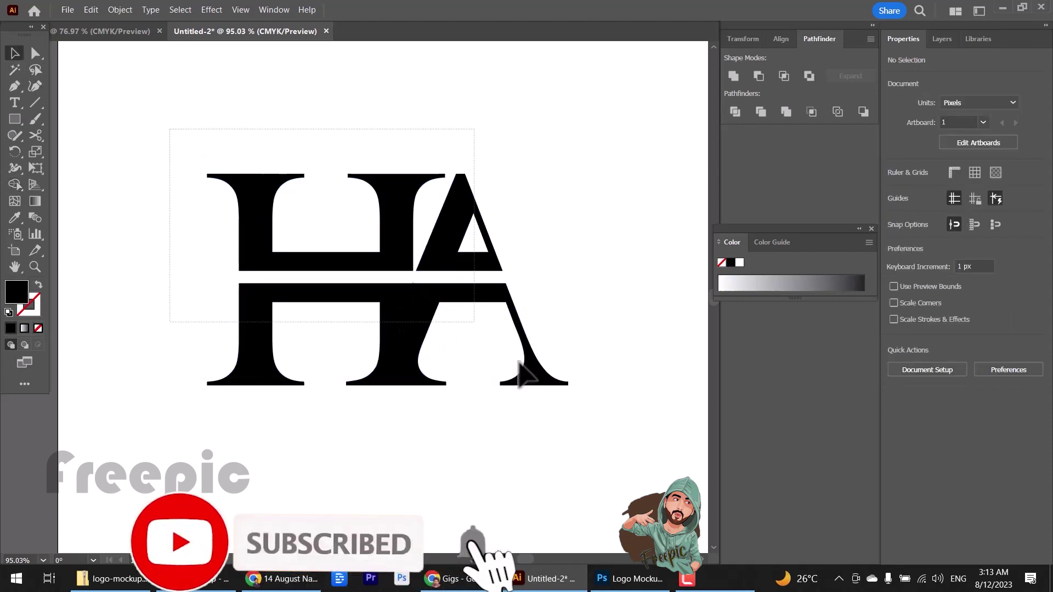
click(442, 277)
click(258, 343)
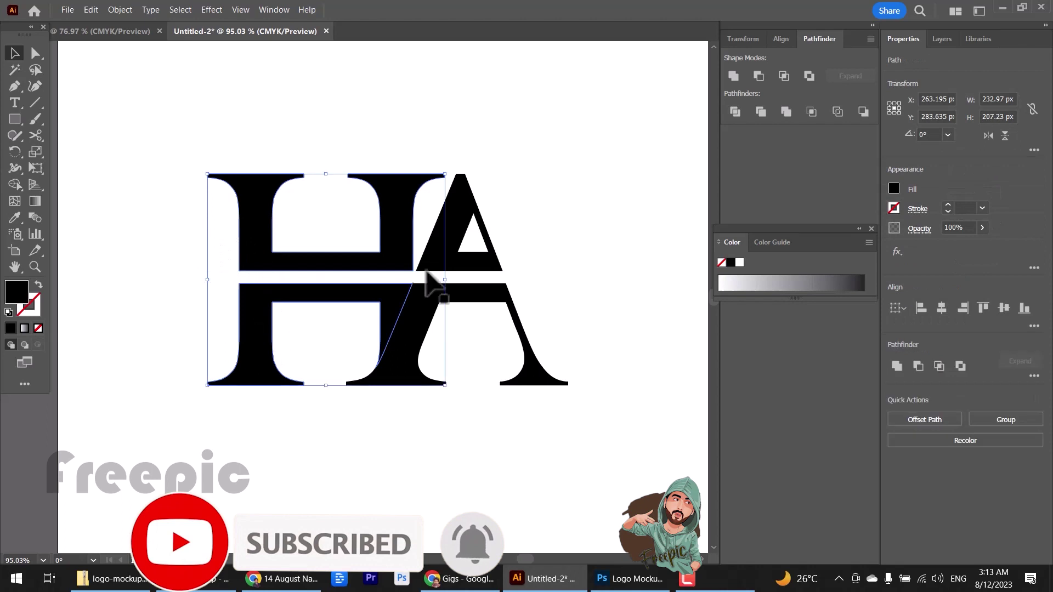
right_click(390, 241)
click(429, 413)
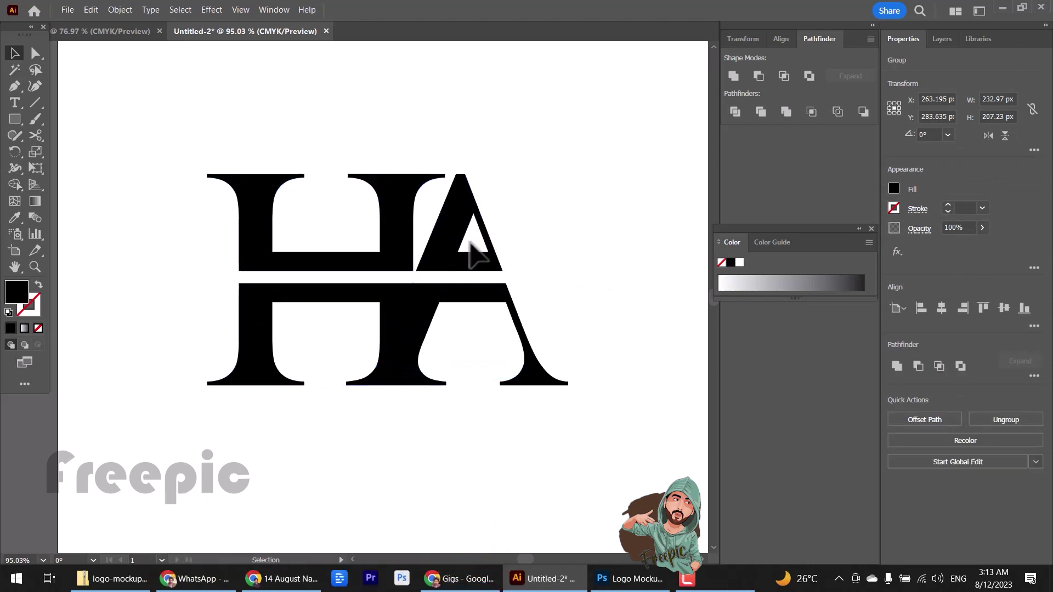
Step: Group the A pieces together, then reselect the H group
shift+click(433, 279)
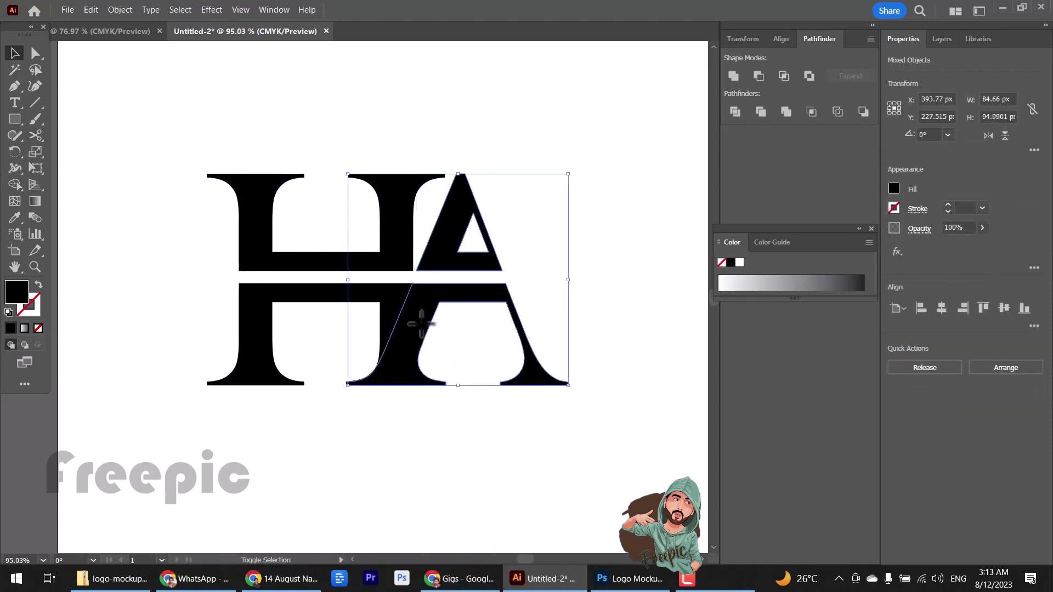
right_click(462, 227)
click(466, 349)
click(622, 266)
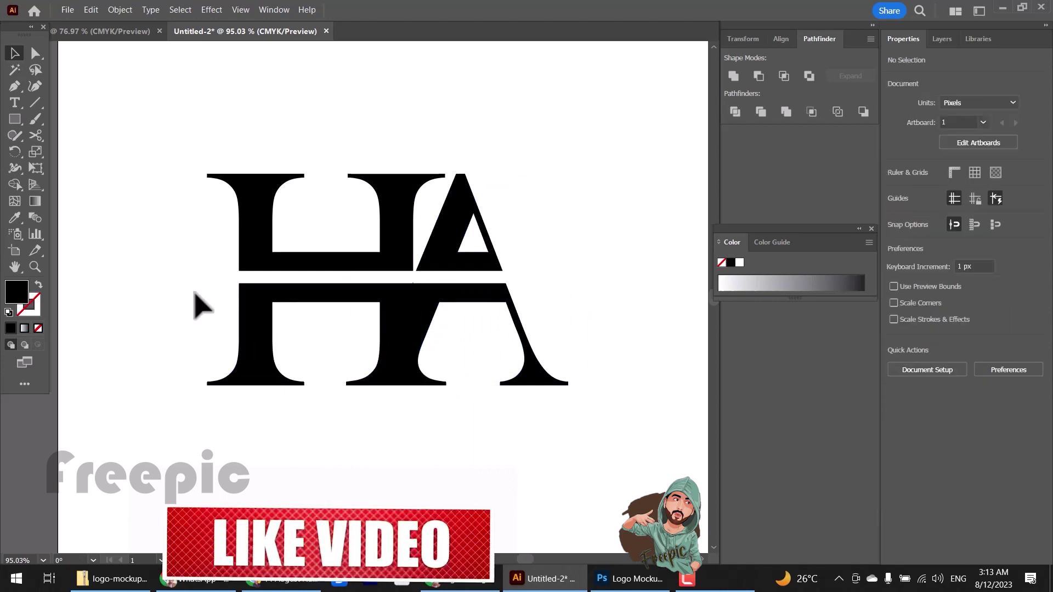
click(251, 254)
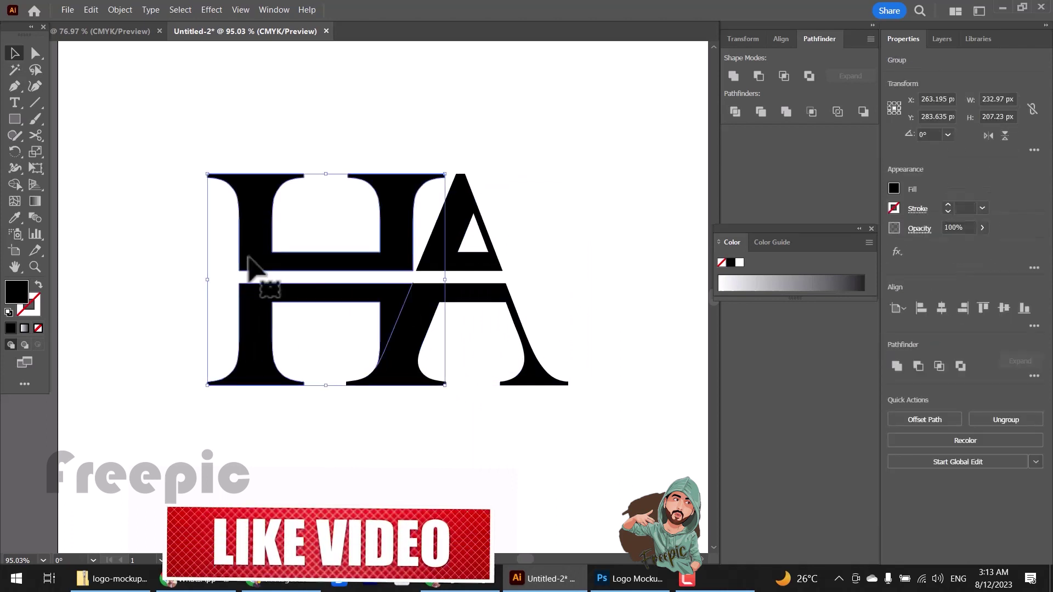
click(34, 202)
click(893, 188)
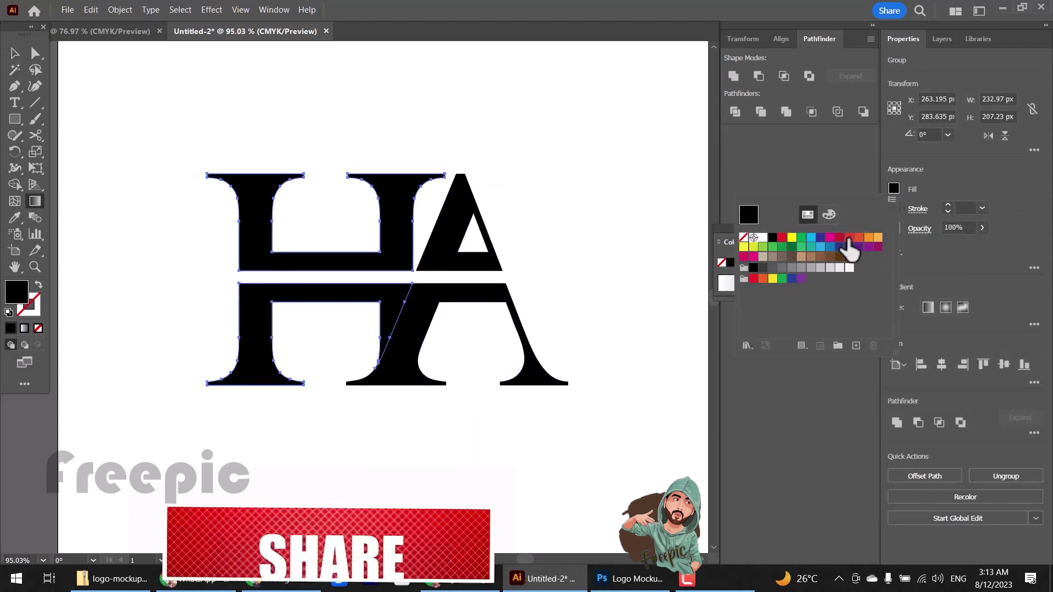
Step: Fill the H group with orange and the A group with navy blue
click(878, 238)
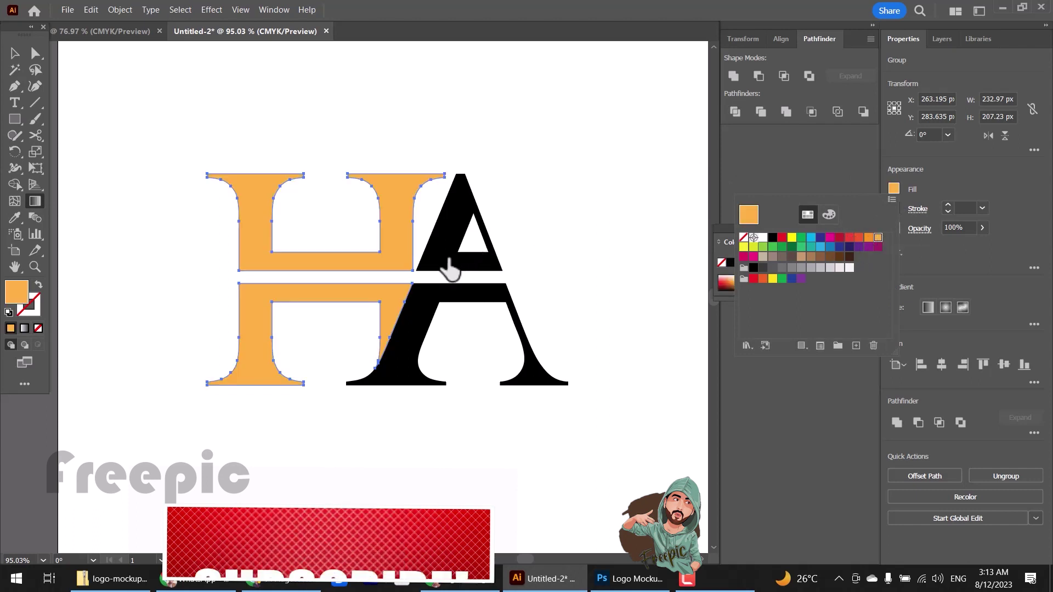
key(Escape)
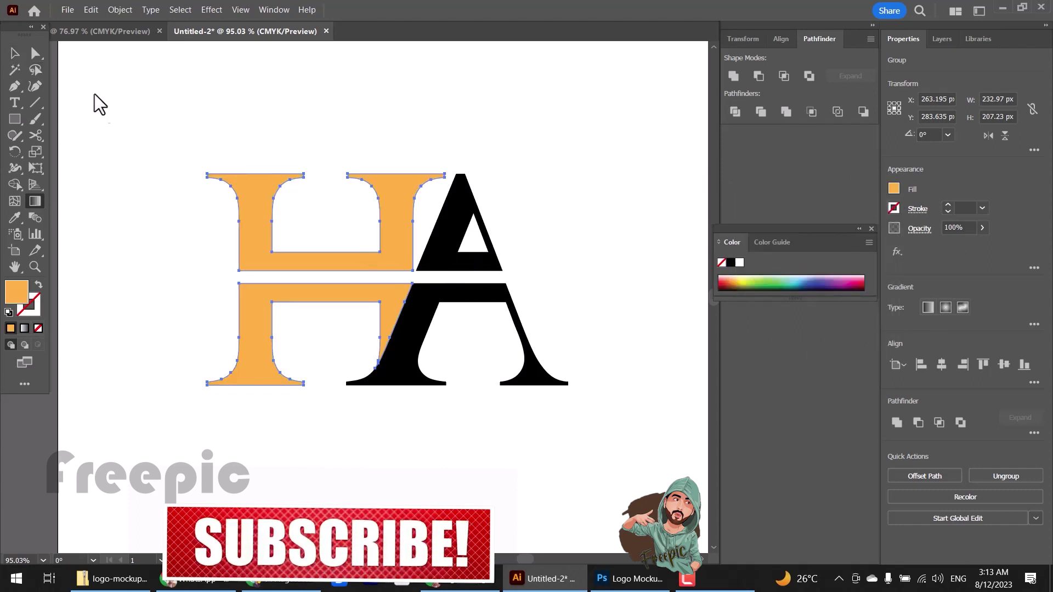
click(15, 53)
click(465, 260)
click(893, 188)
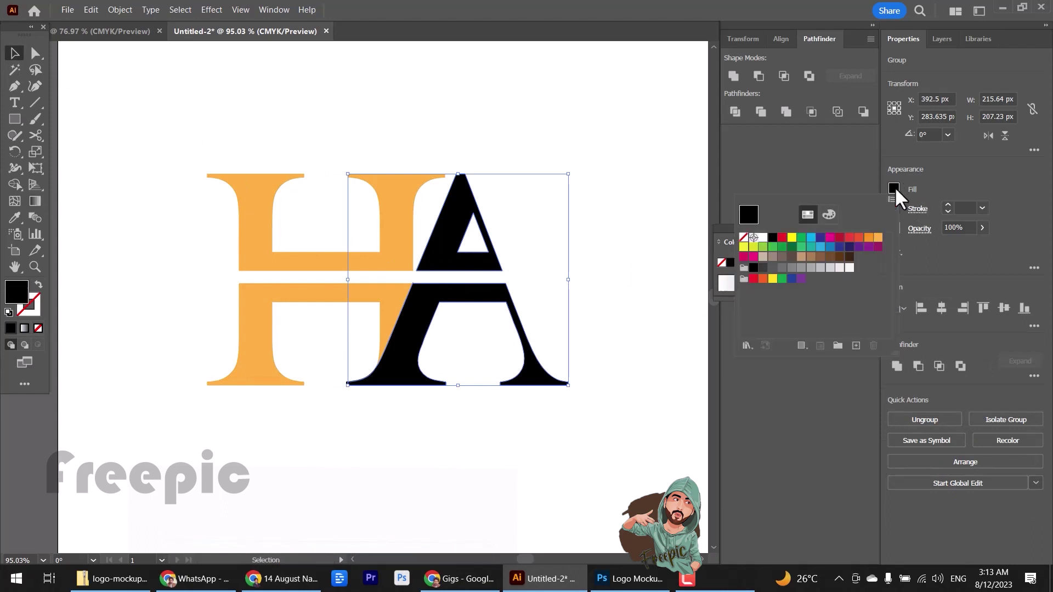
click(839, 247)
key(Escape)
click(164, 304)
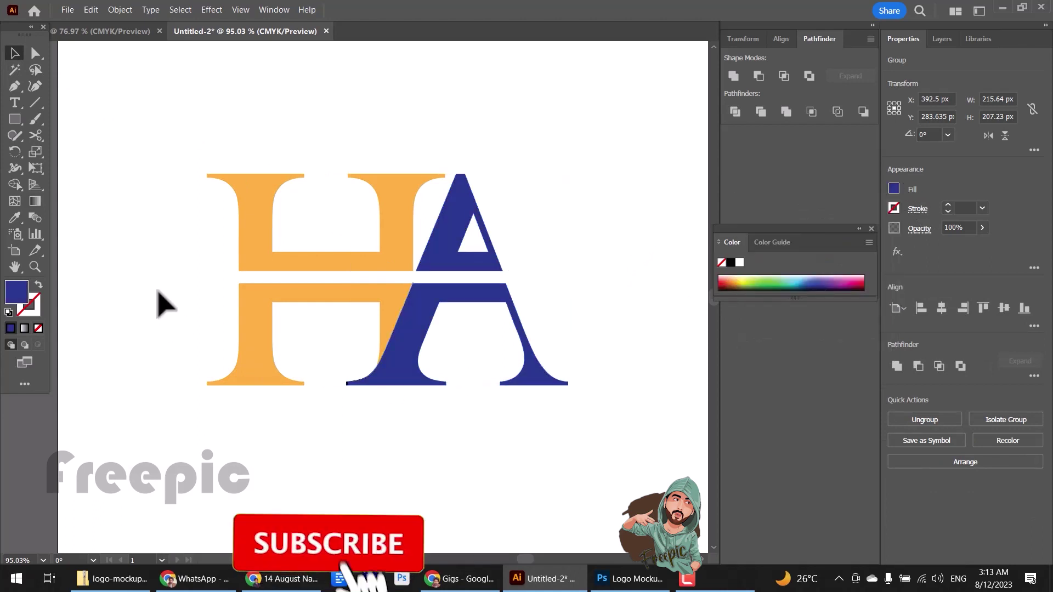
Step: Give the H a 1 pt black stroke and the A a red stroke
click(329, 263)
click(894, 208)
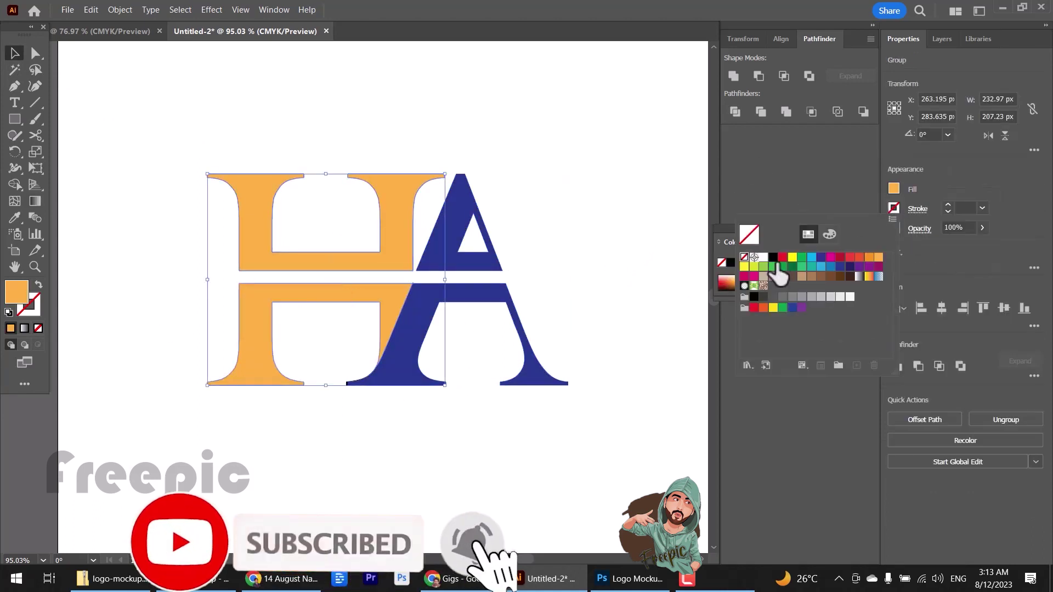
click(783, 257)
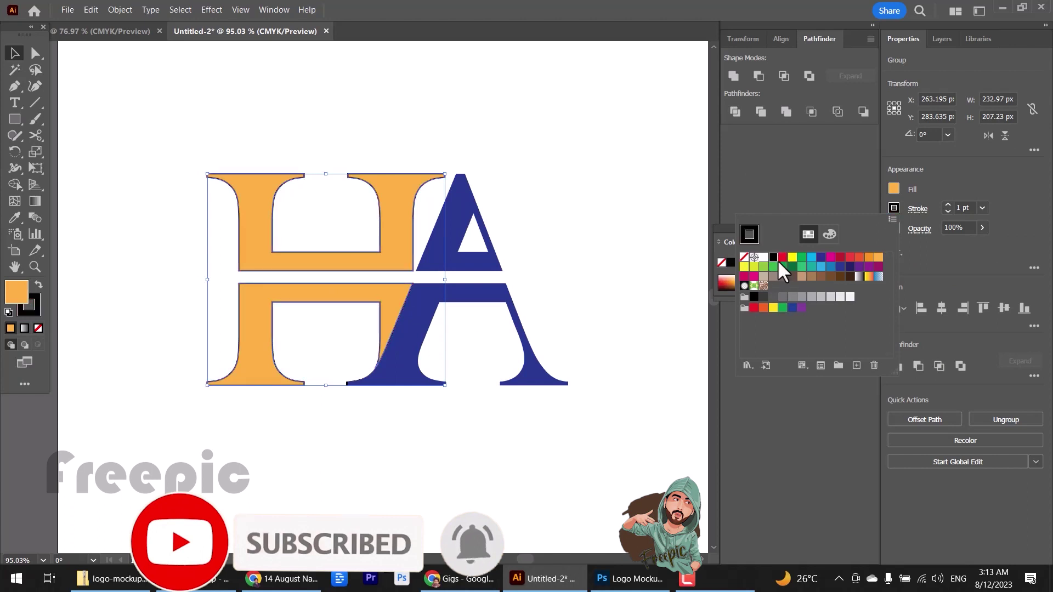
click(525, 253)
click(480, 277)
click(893, 208)
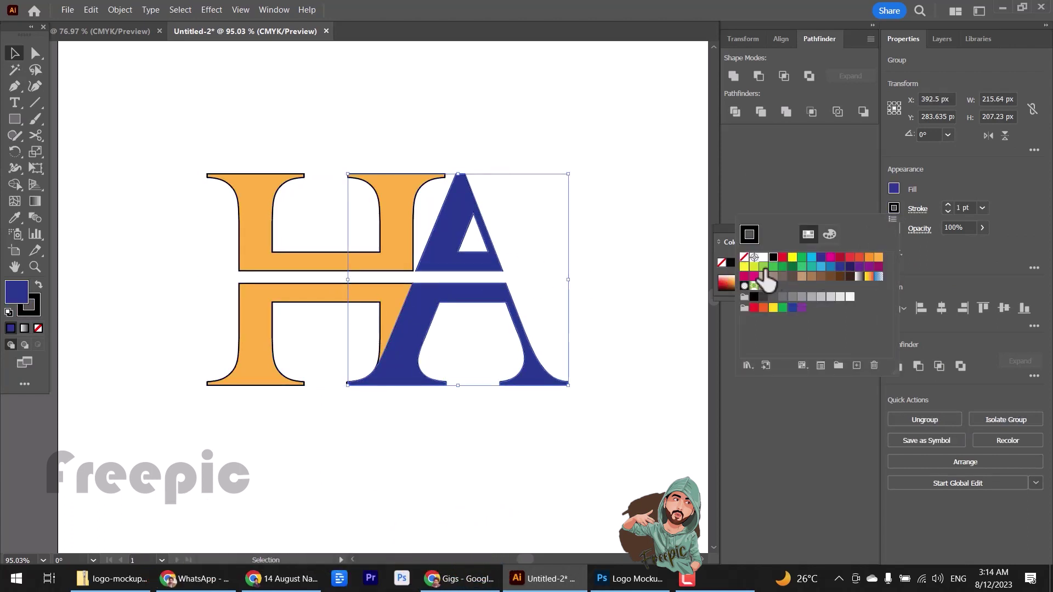
click(792, 258)
click(850, 257)
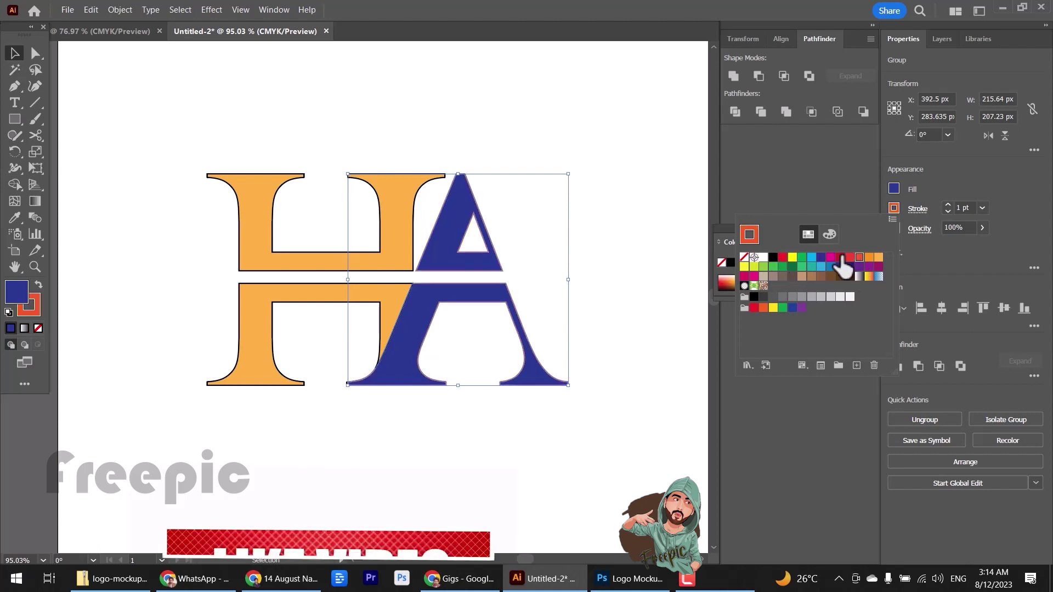
click(650, 173)
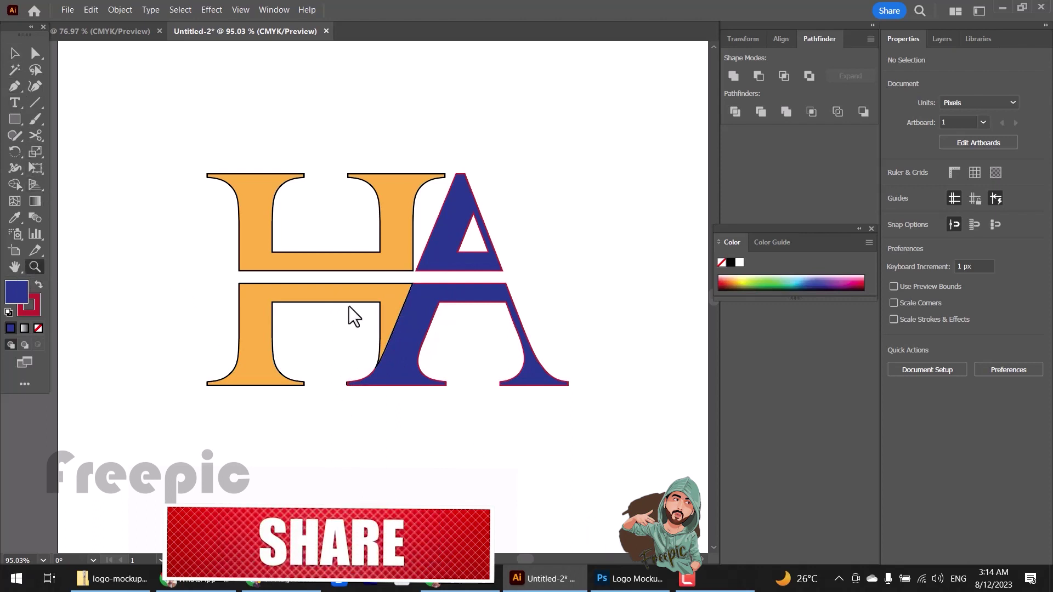
Step: Zoom in where the H meets the A and inspect the A's lower-left anchor
drag(348, 306, 509, 360)
scroll(203, 357, down, 2)
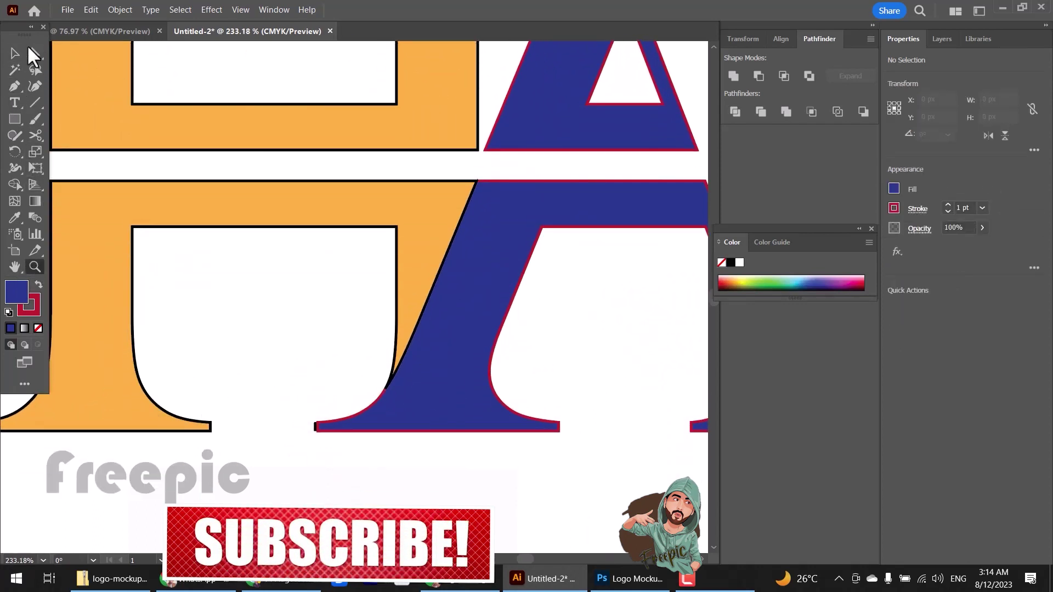
click(34, 53)
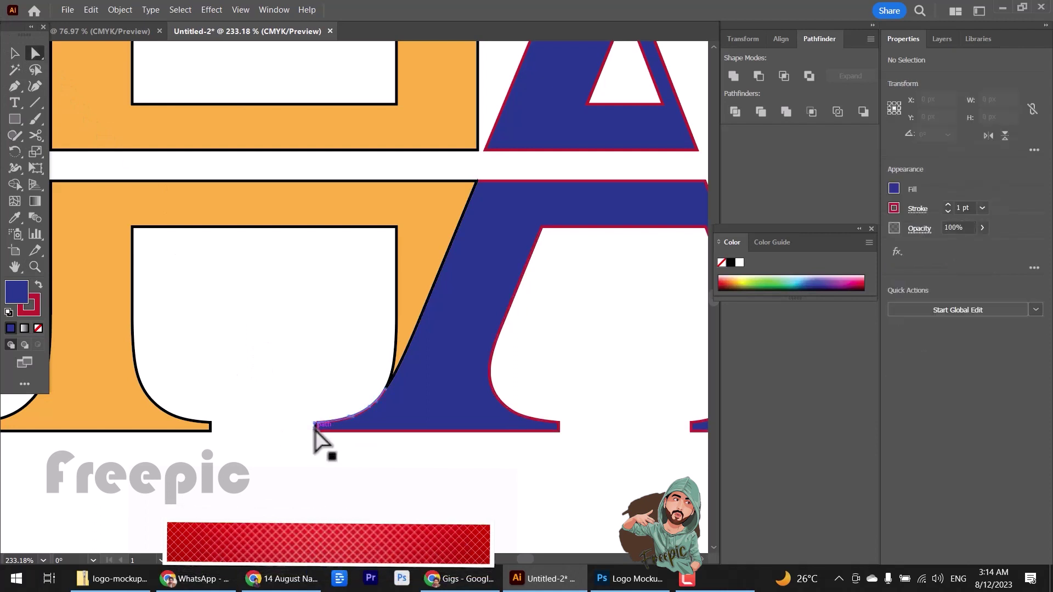
click(319, 427)
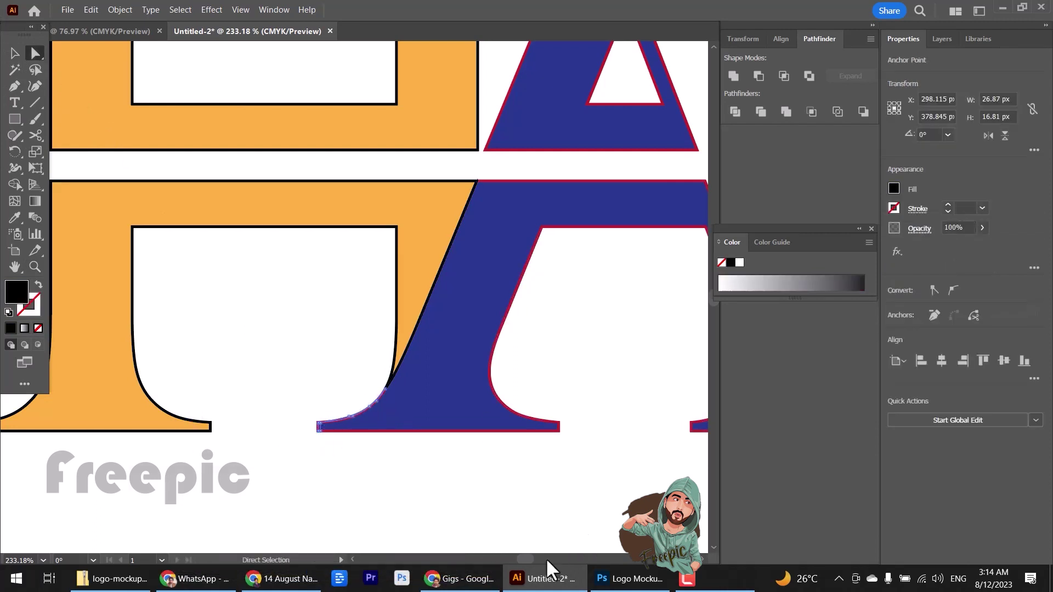
drag(479, 479, 433, 518)
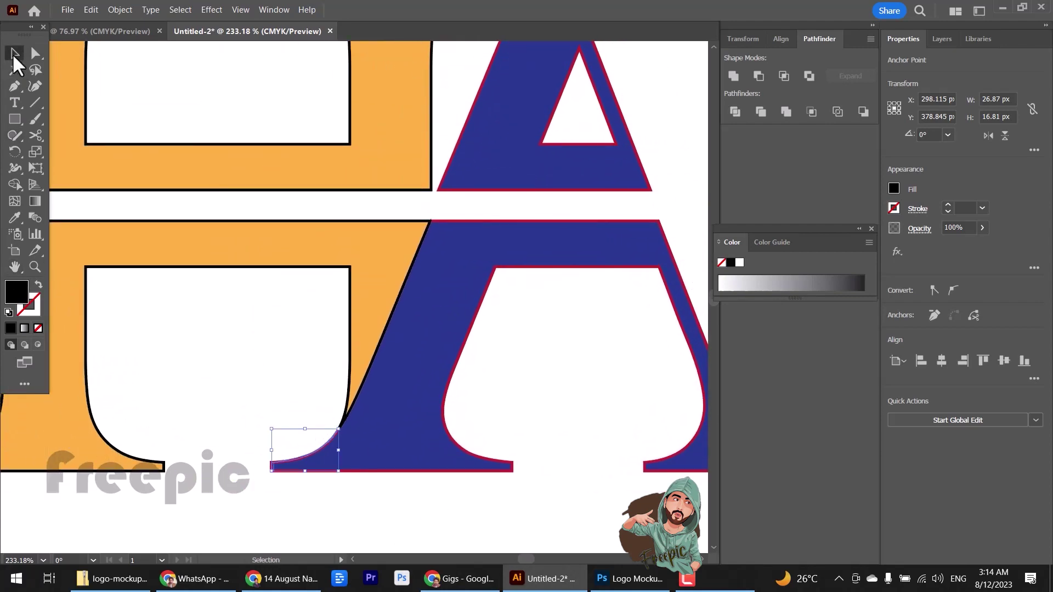
click(272, 478)
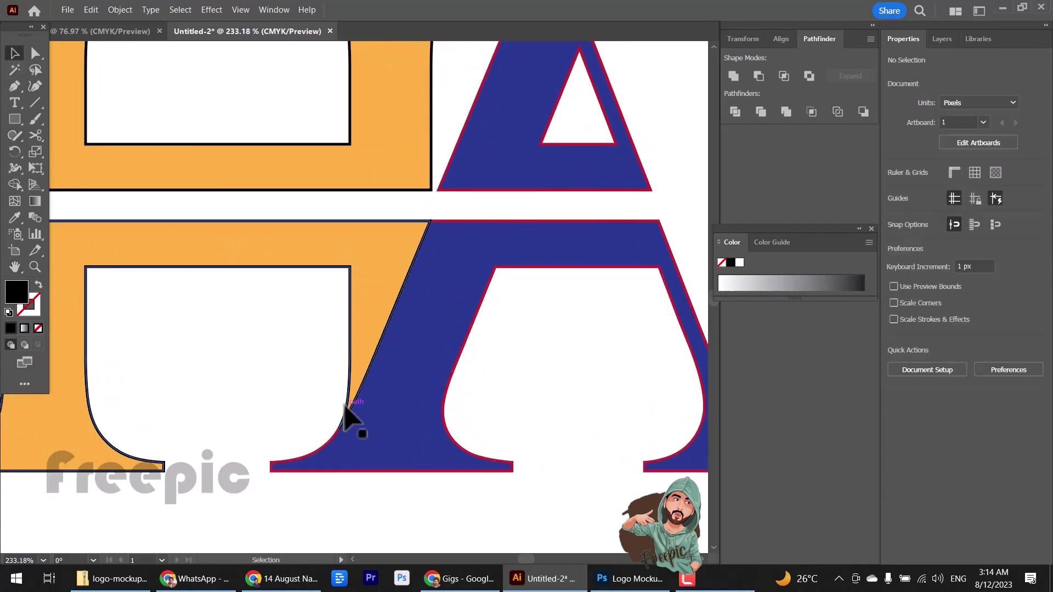
click(345, 409)
Step: Zoom out, nudge the orange H about 5.68 px left, and switch to Photoshop
scroll(417, 378, up, 1)
scroll(393, 364, up, 2)
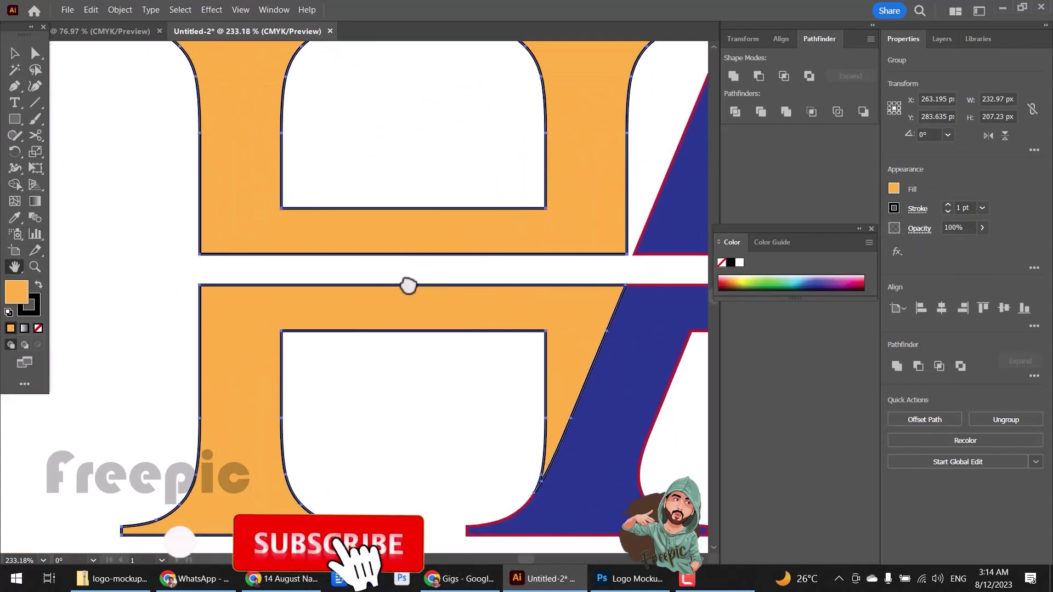
mouse_move(203, 407)
mouse_down()
mouse_move(310, 433)
mouse_move(206, 302)
mouse_up()
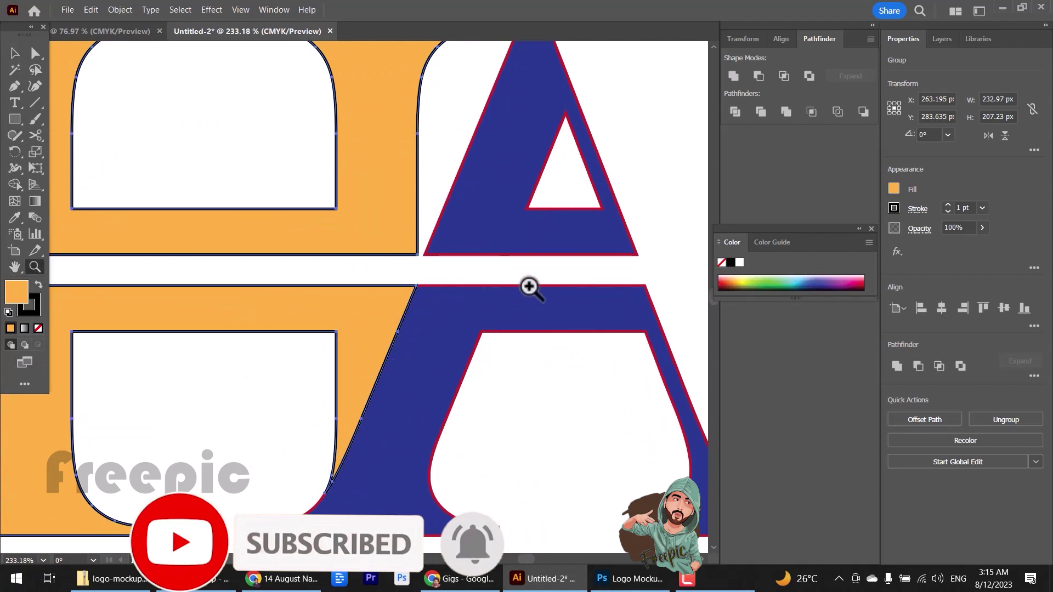
drag(529, 288, 465, 296)
scroll(126, 170, up, 1)
key(v)
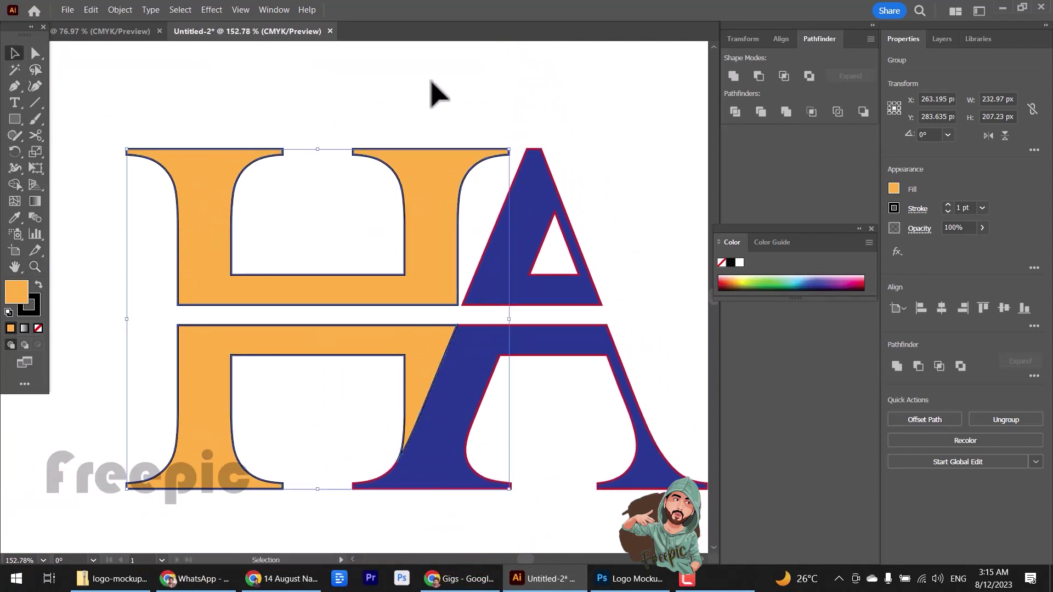
mouse_move(442, 247)
mouse_down()
mouse_move(426, 253)
mouse_move(433, 268)
mouse_up()
click(88, 227)
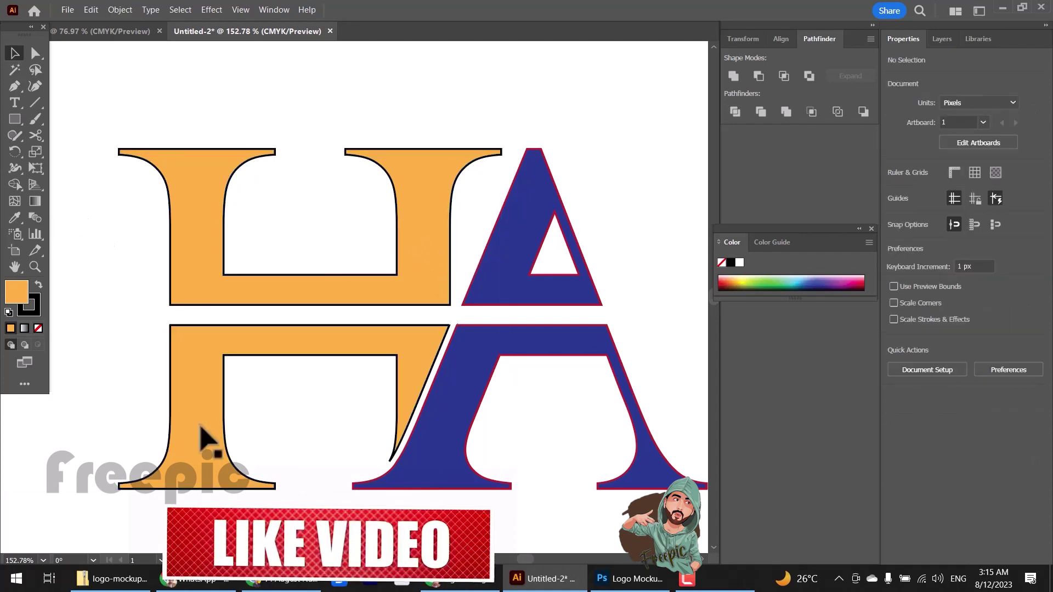
key(alt+Tab)
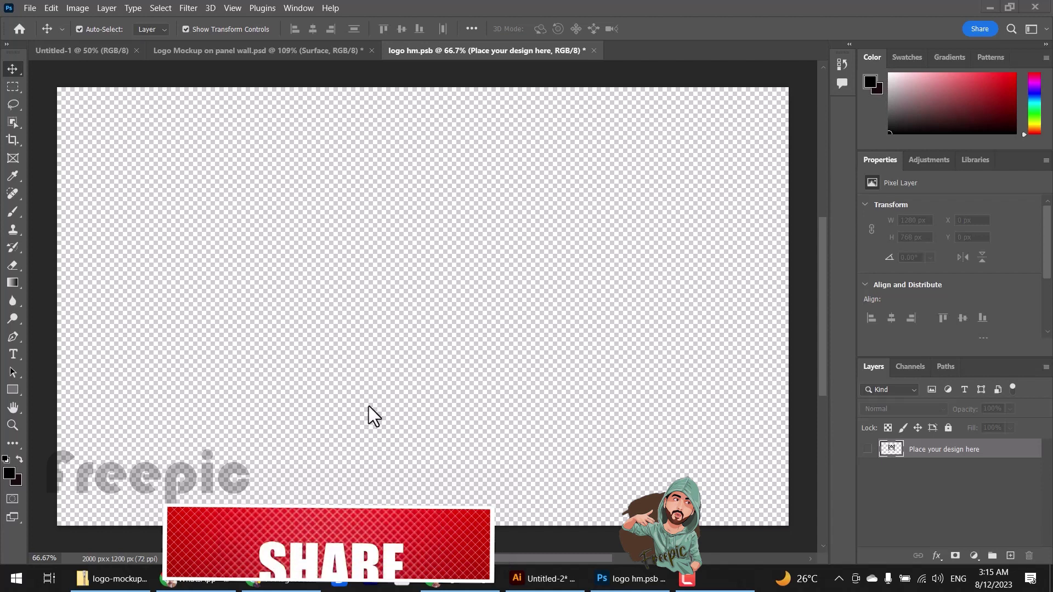
Step: Paste both HA letters from Illustrator into logo hm.psb as a Smart Object
click(543, 579)
mouse_move(90, 127)
mouse_down()
mouse_move(494, 376)
mouse_move(611, 507)
mouse_up()
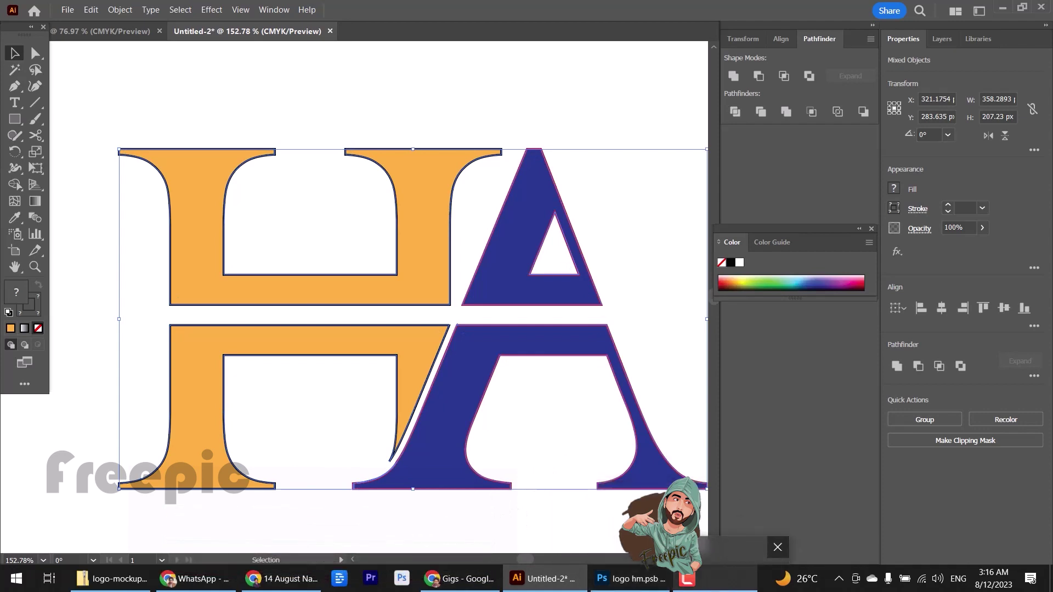
click(630, 579)
key(ctrl+v)
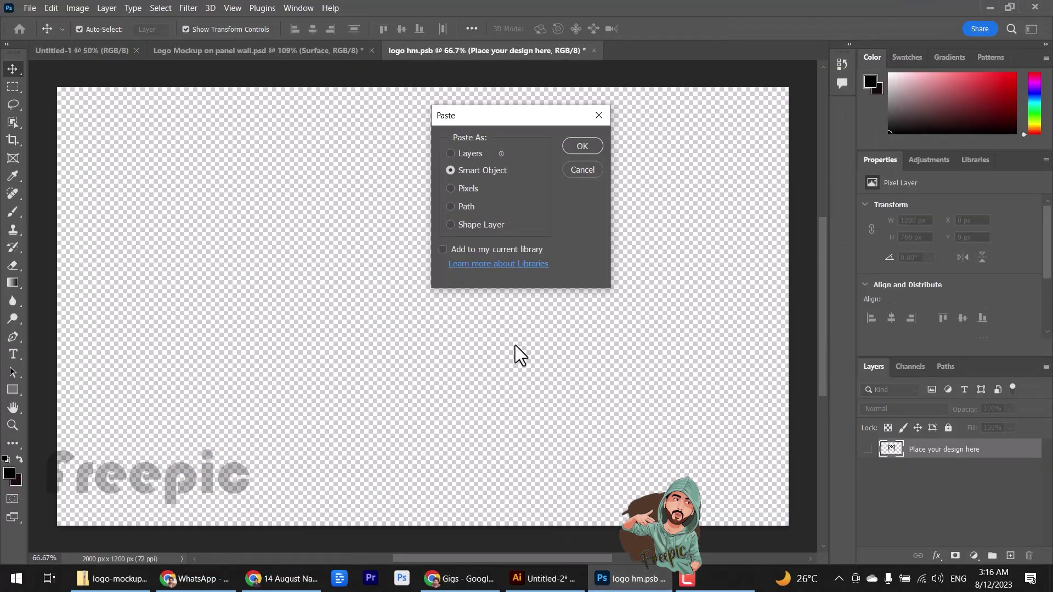
click(582, 146)
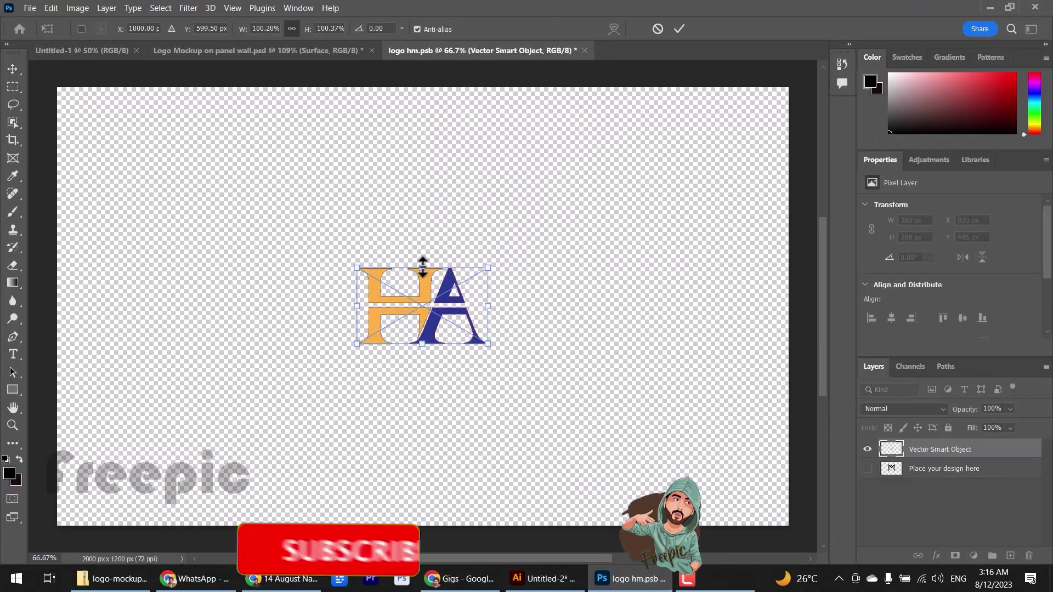
Step: Enlarge the pasted logo, commit, save logo hm.psb, and view the wood-wall mockup
drag(433, 274, 422, 146)
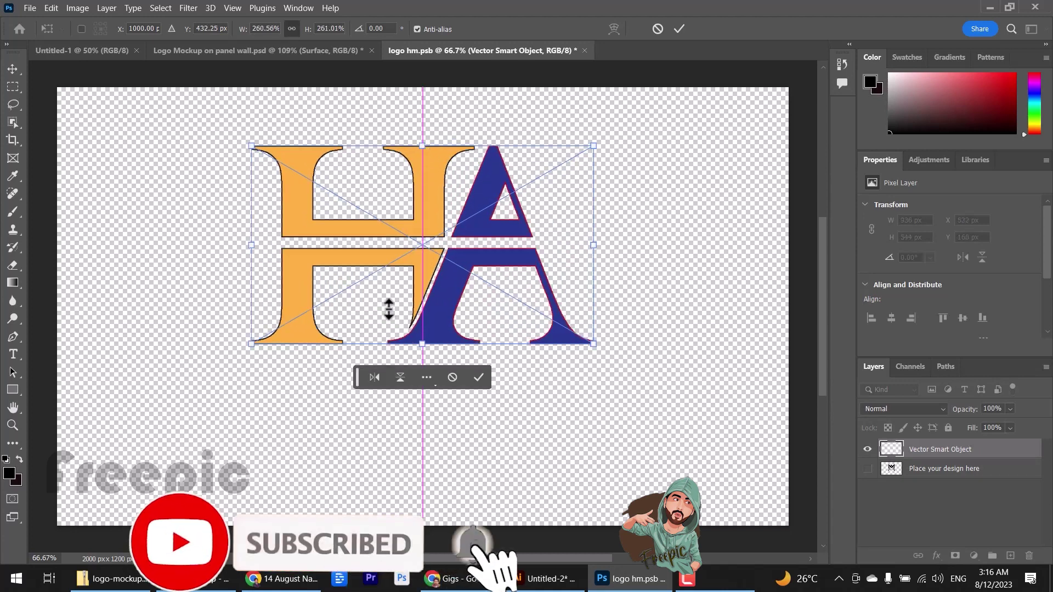
drag(424, 344, 425, 356)
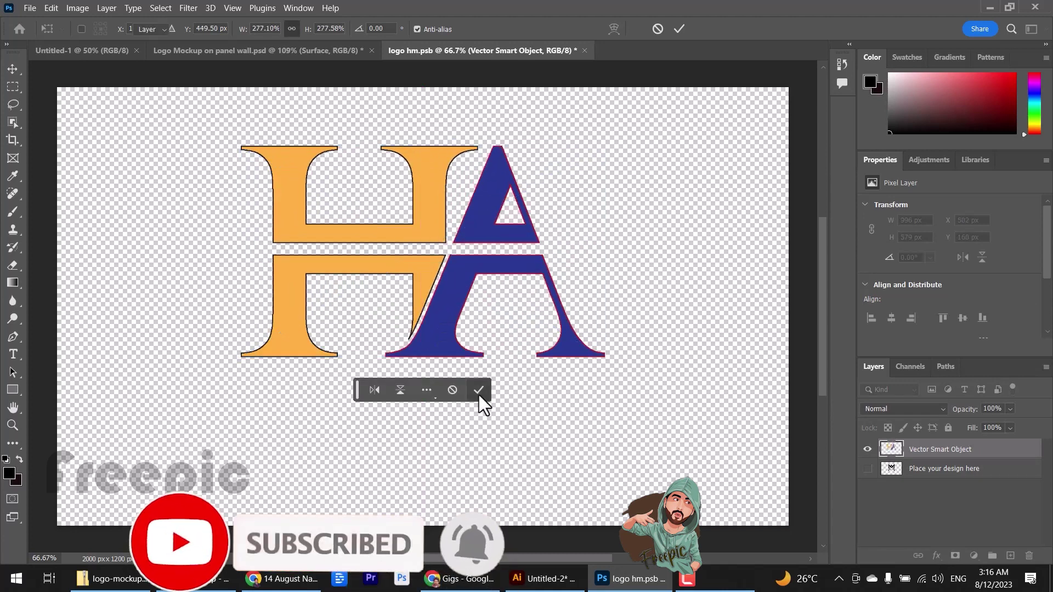
click(478, 395)
key(ctrl)
key(ctrl+s)
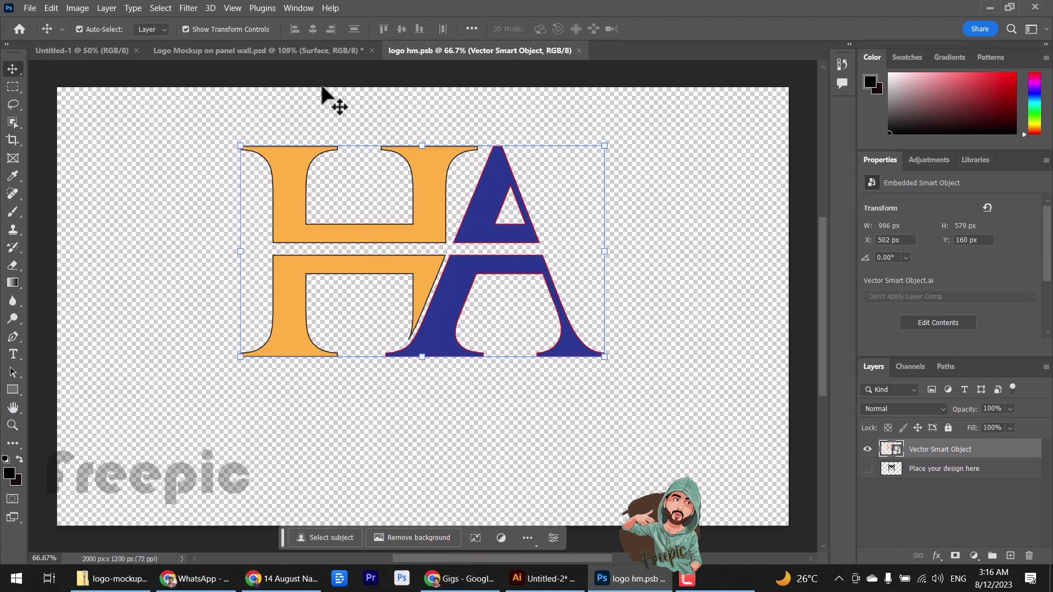
click(318, 50)
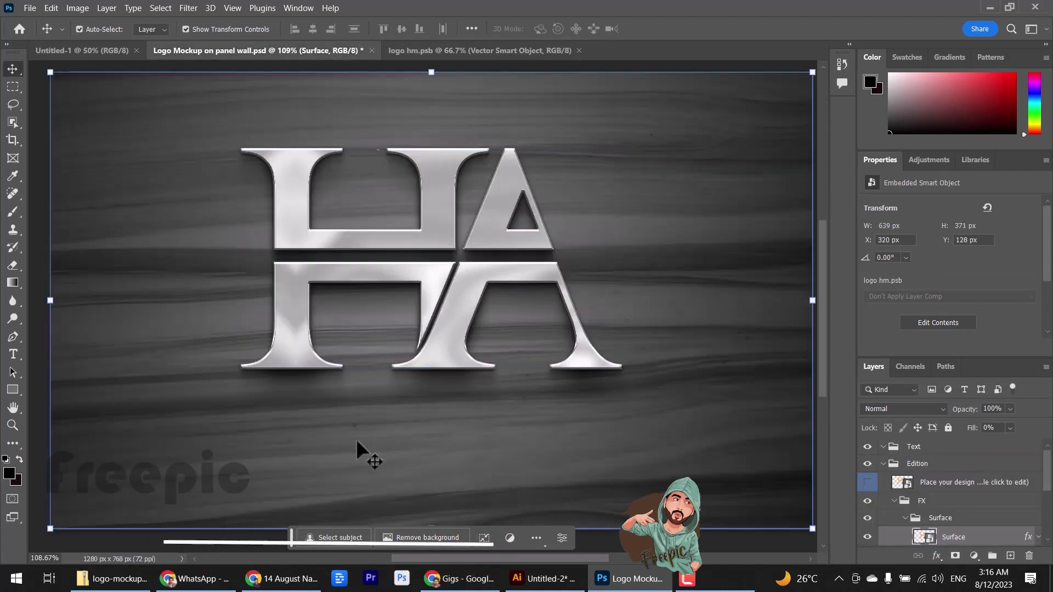
Step: Select the mockup's Background layer in the Layers panel
click(356, 439)
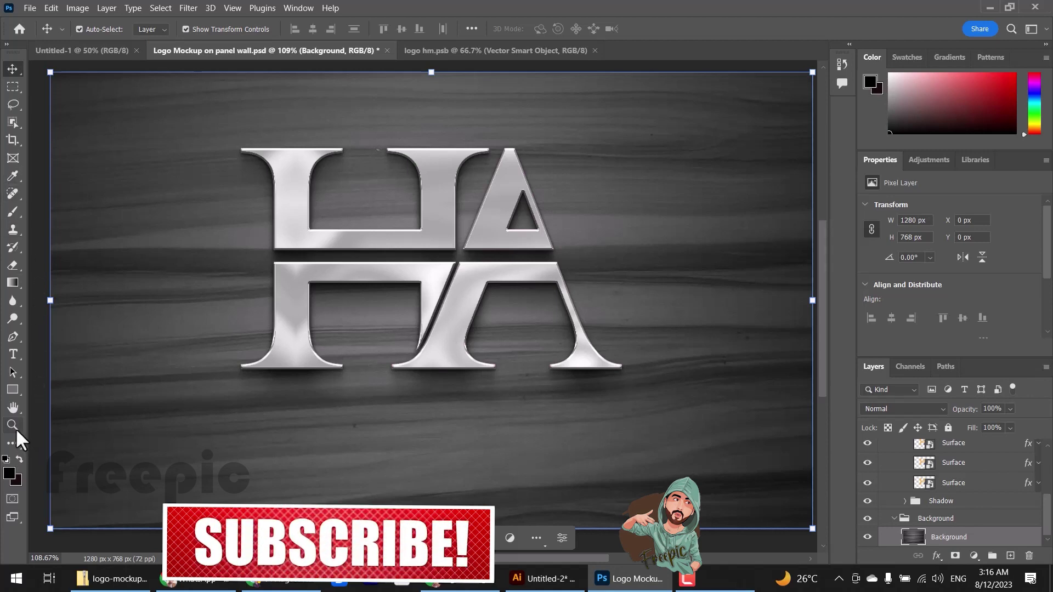
Step: Add a white 'Freepic' text layer in the upper-left corner of the wood-wall mockup
click(13, 354)
click(111, 116)
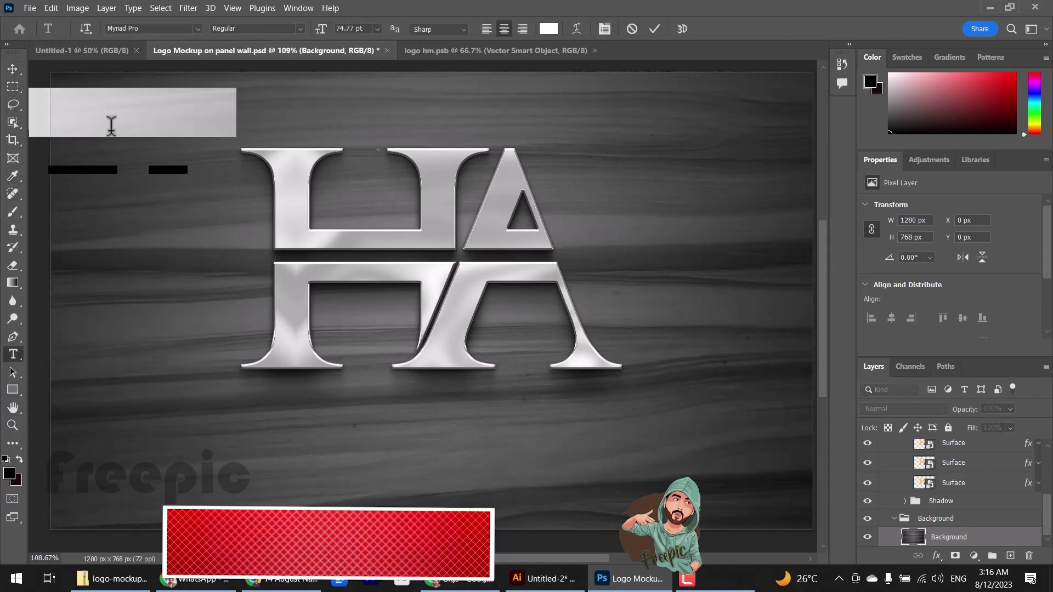
click(112, 120)
text(Freepic)
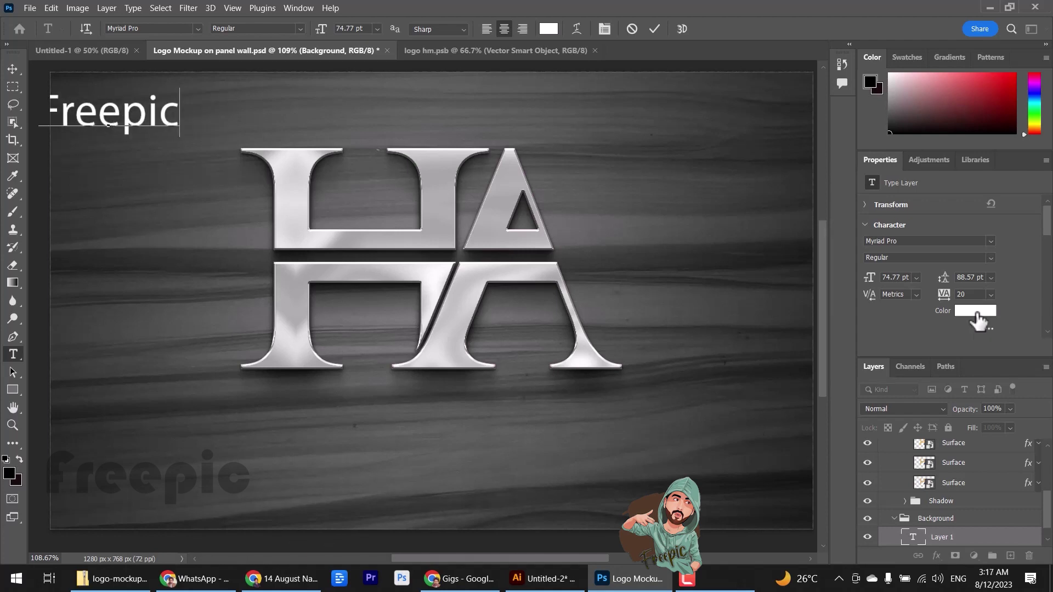
click(978, 310)
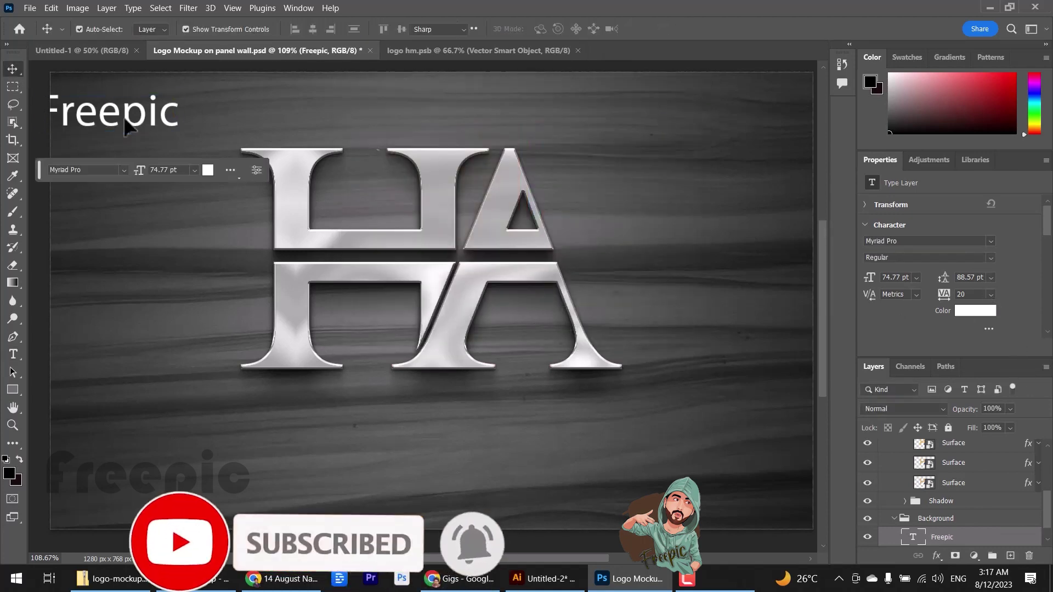
Step: Change the Freepic text to the Forte font and shift it slightly right
double_click(125, 126)
key(ctrl+a)
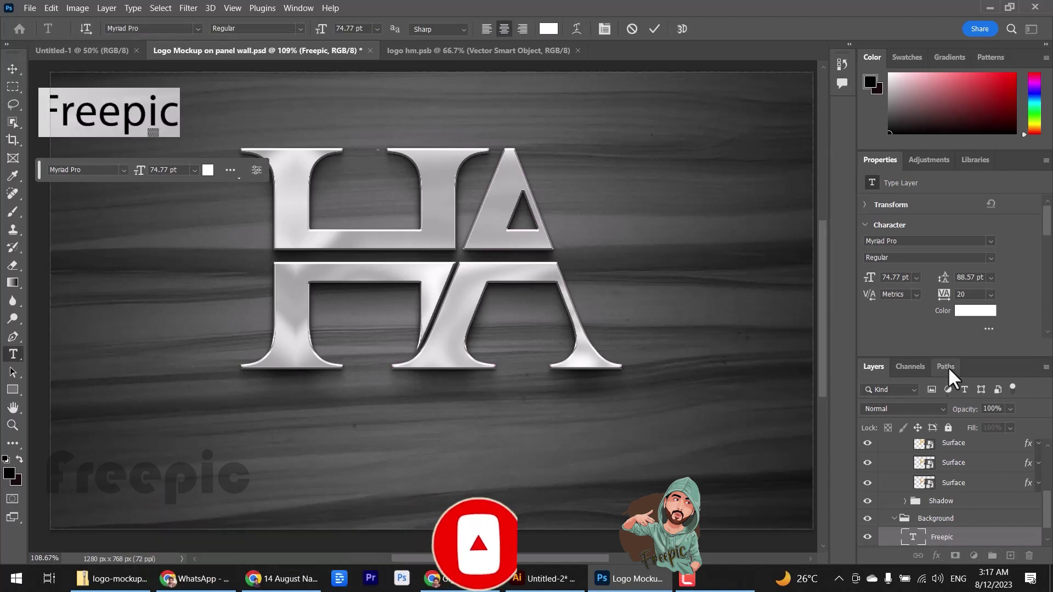
click(990, 241)
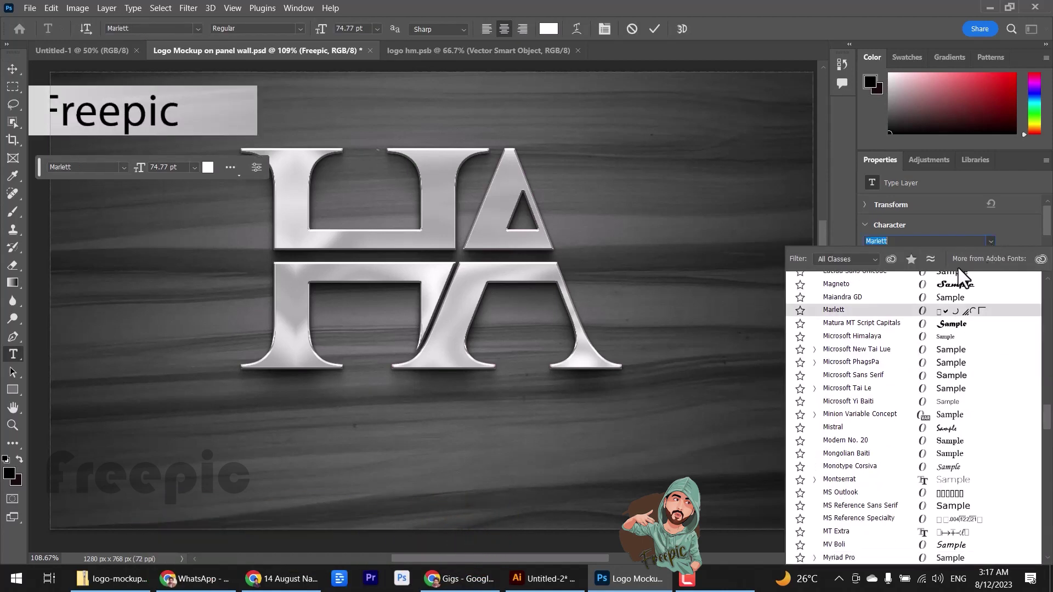
scroll(966, 288, up, 10)
click(967, 284)
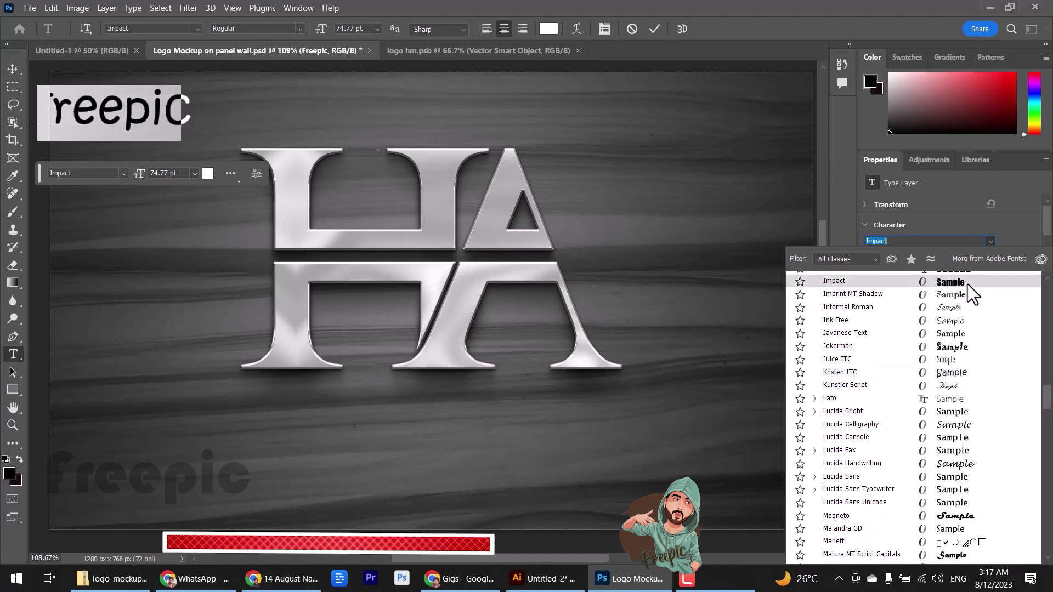
scroll(967, 284, up, 4)
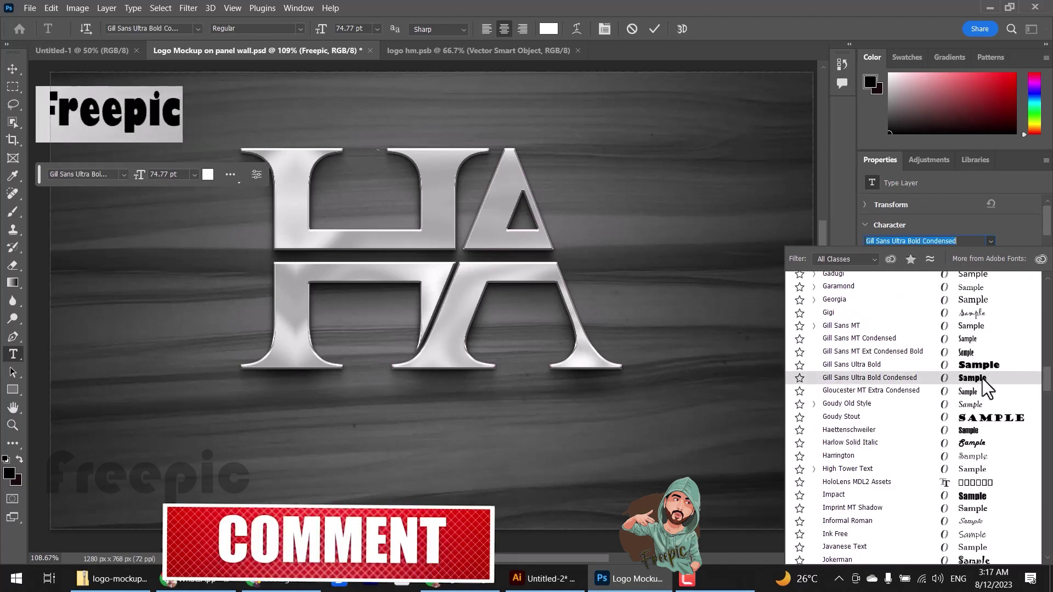
scroll(979, 299, up, 2)
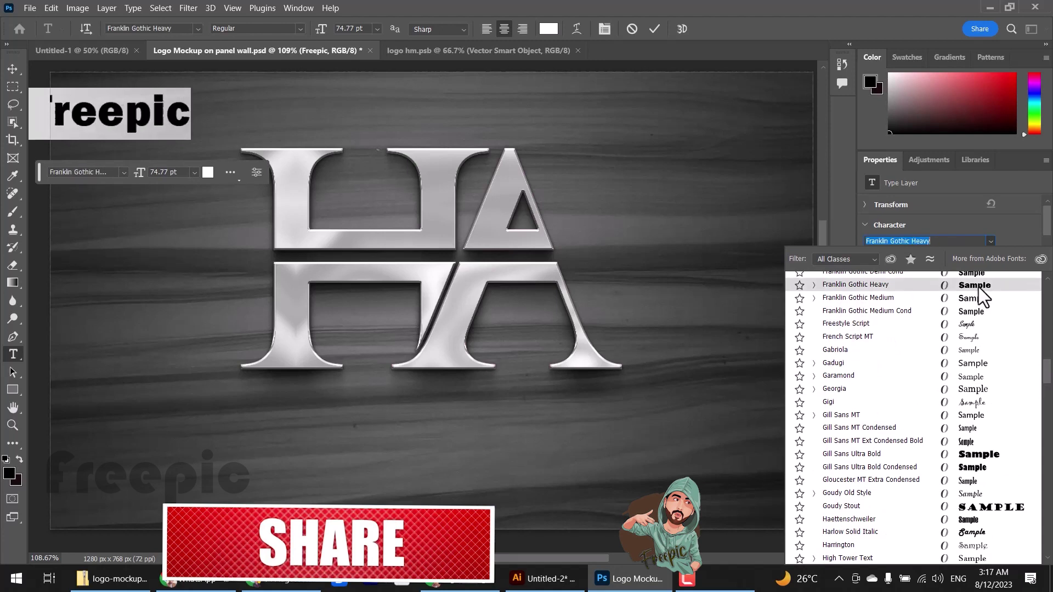
scroll(981, 297, up, 3)
click(982, 324)
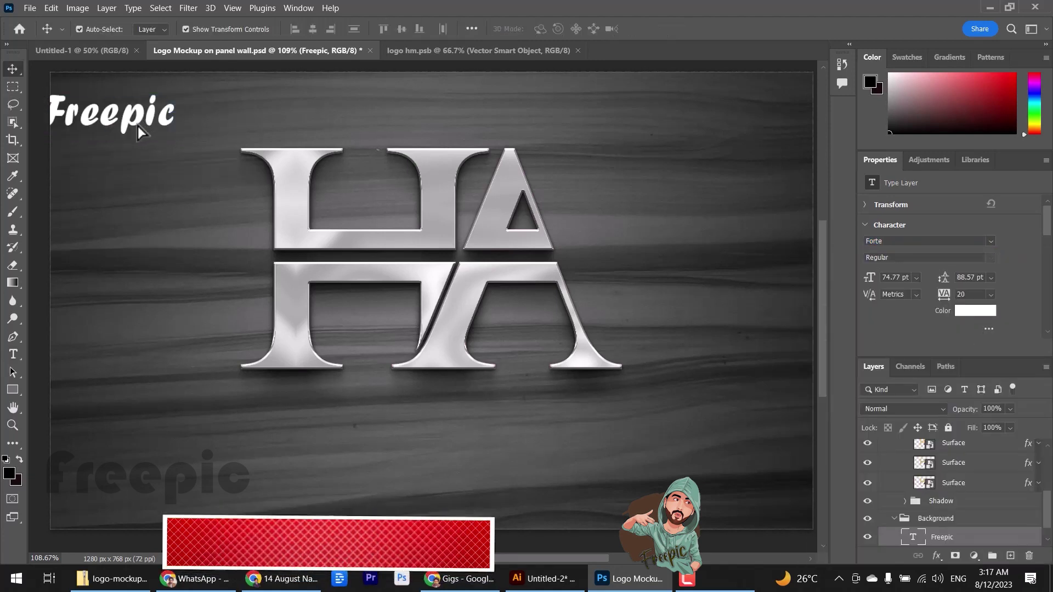
drag(141, 130, 241, 129)
click(241, 127)
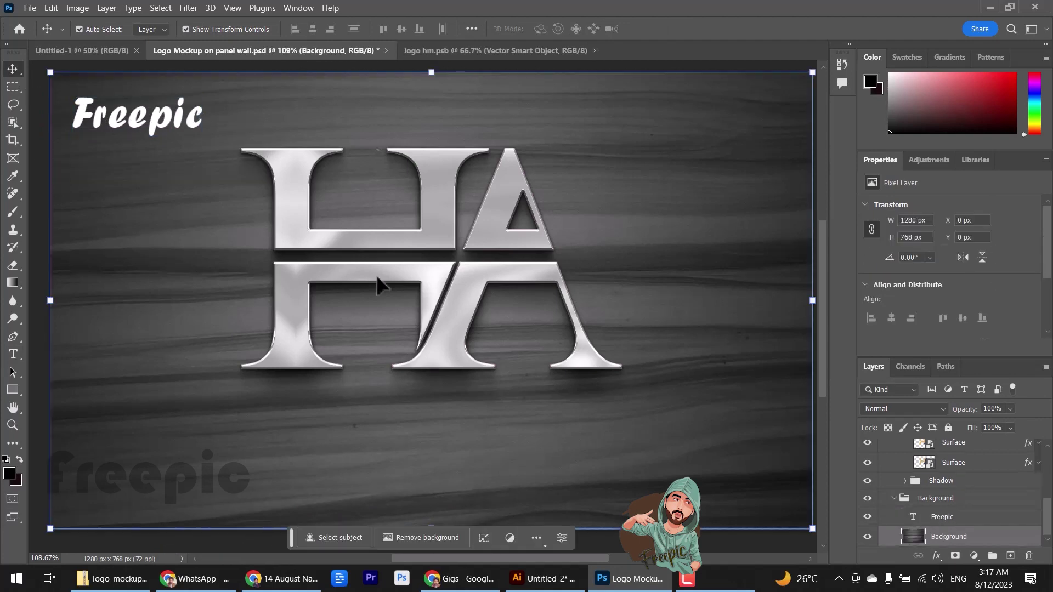